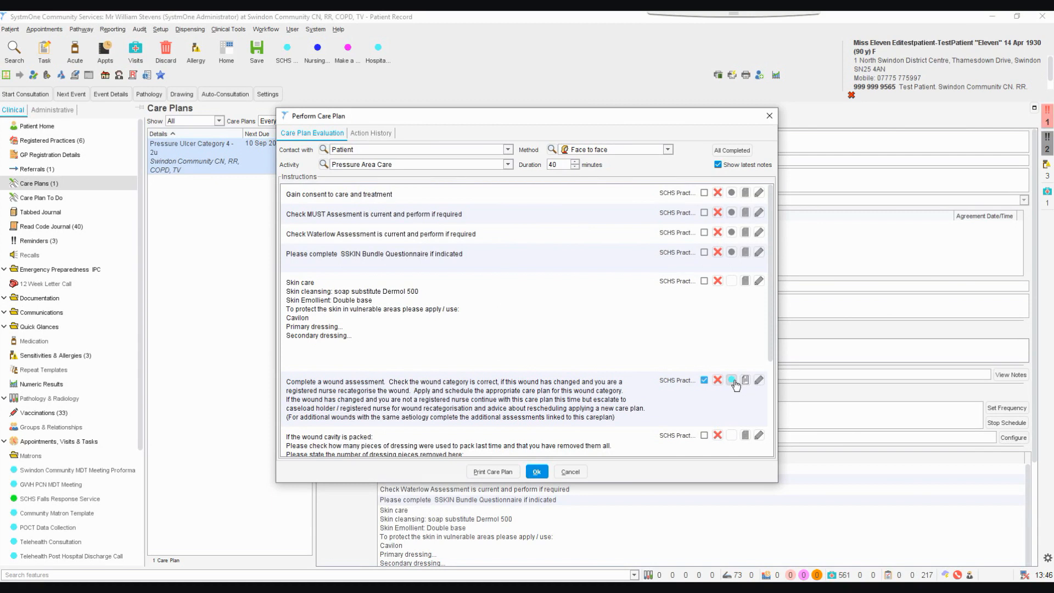
Open the care plan's linked wound assessment and record the wound duration as 0-3 Months from the preset notes
click(733, 380)
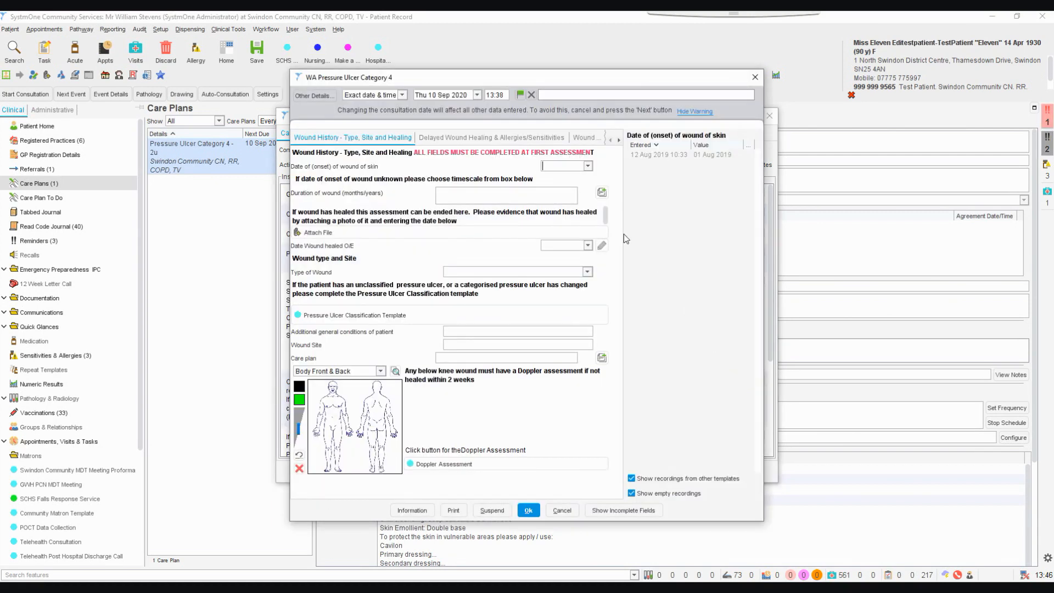
click(587, 167)
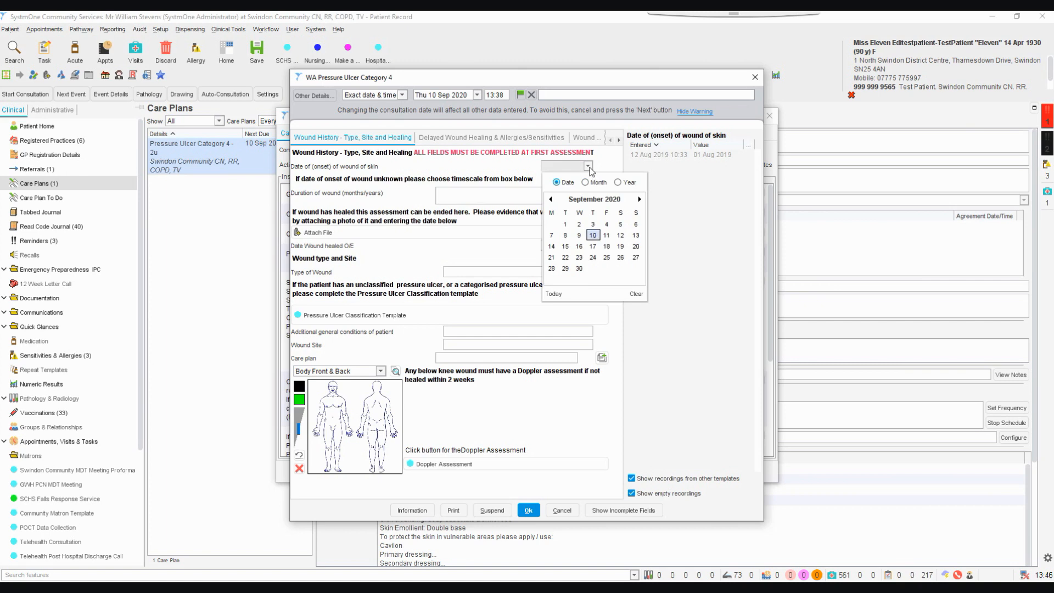
click(607, 165)
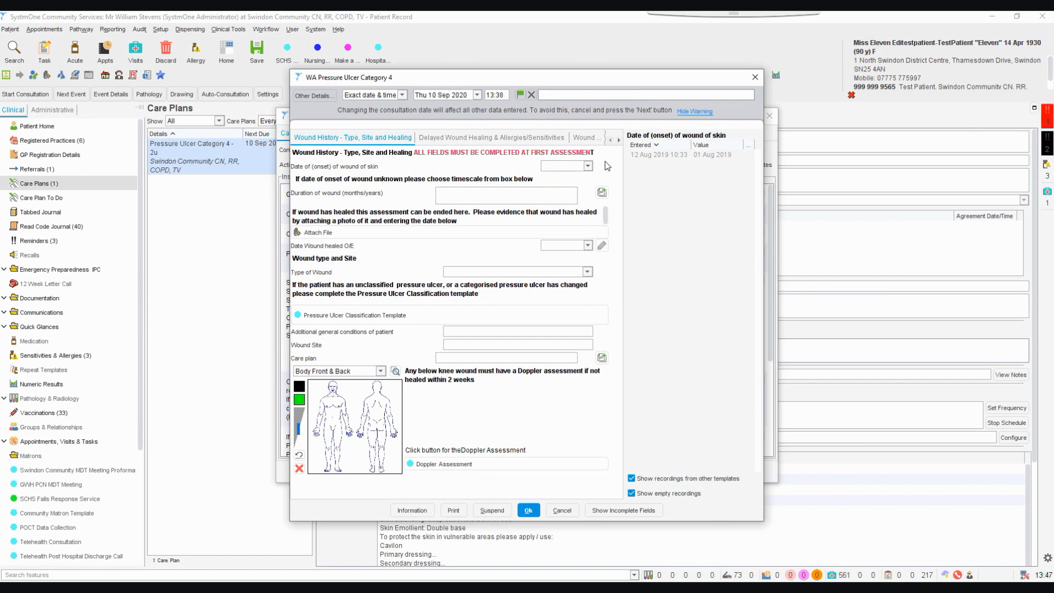
click(602, 193)
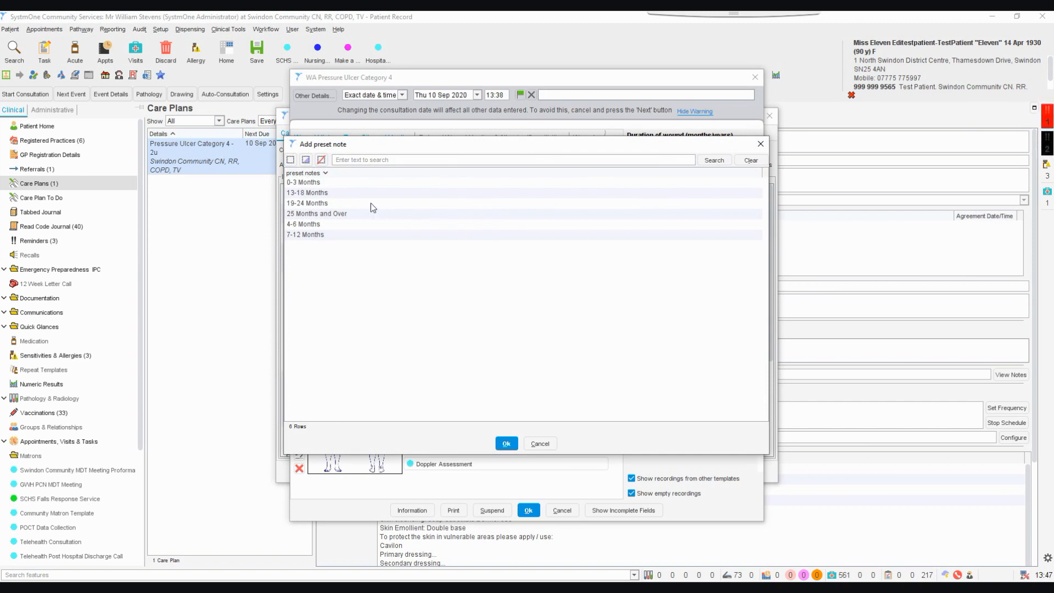
click(347, 184)
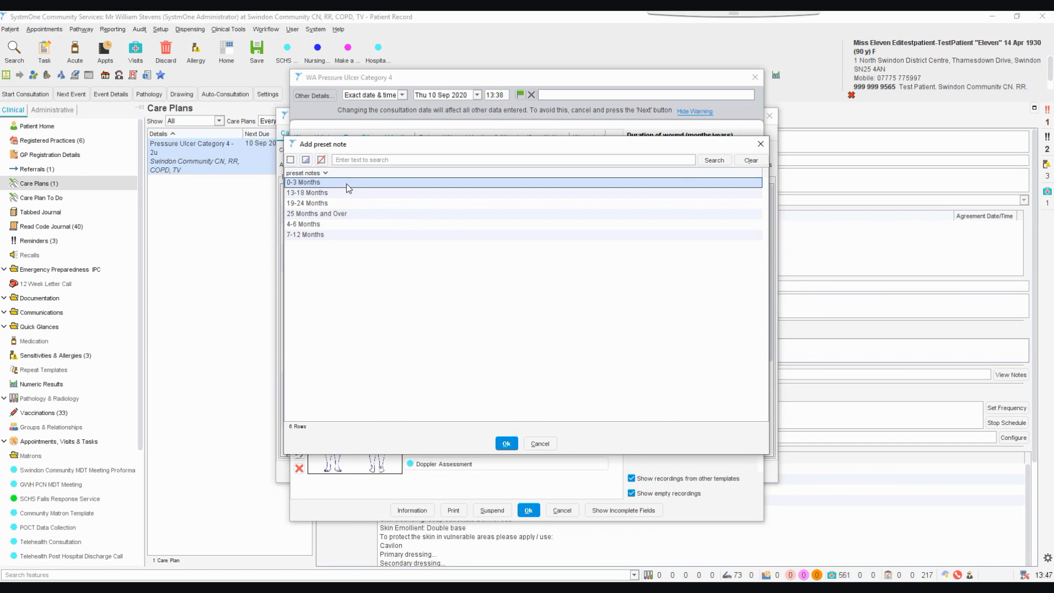
click(506, 444)
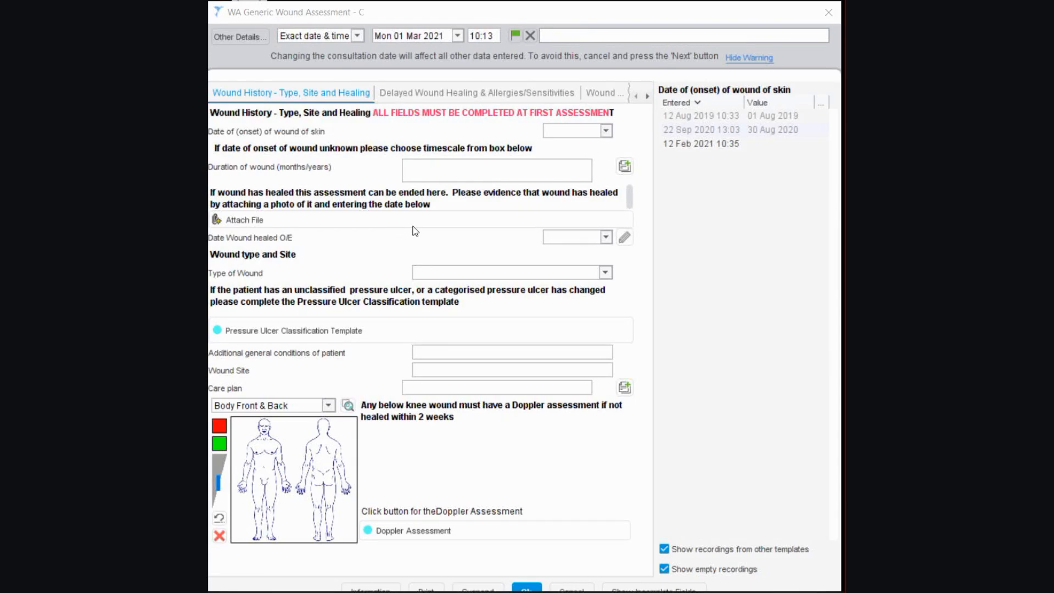
Set the wound healed date to 01 Mar 2021 and choose Wound-care20.jpg from the Desktop as the file to attach
click(462, 191)
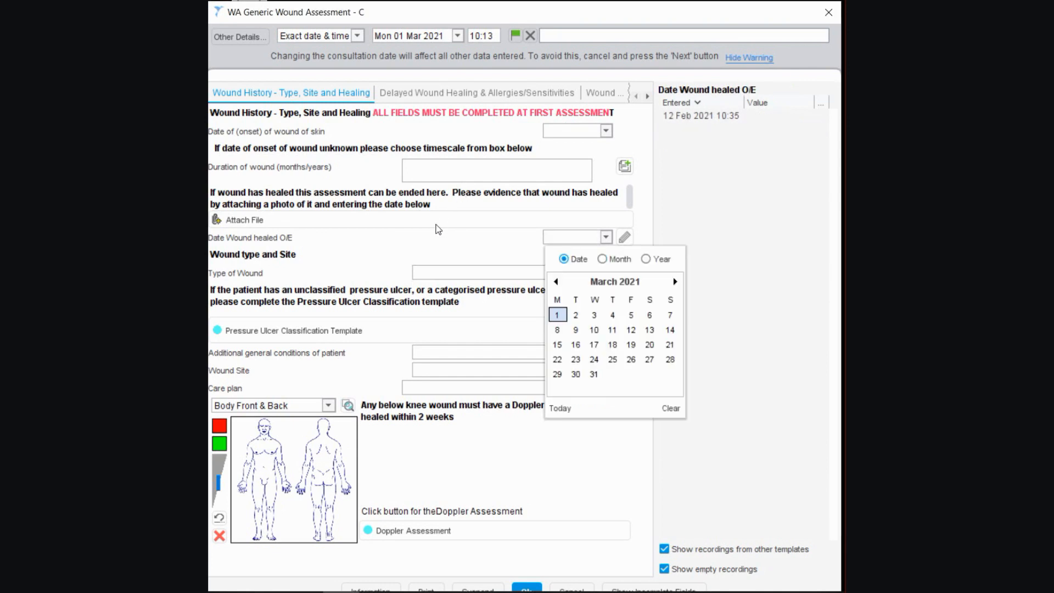
click(428, 253)
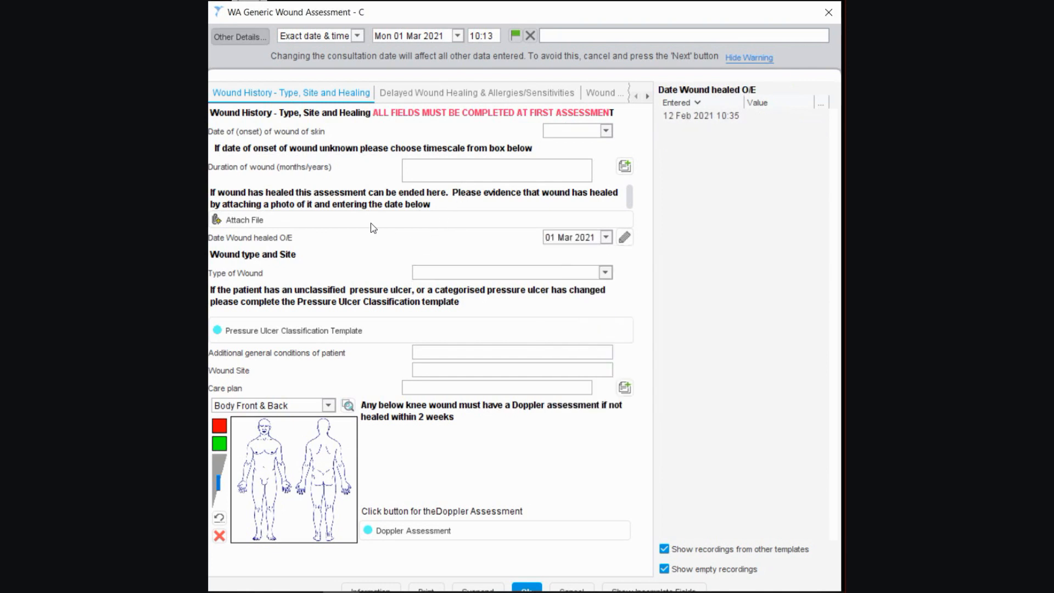
click(323, 176)
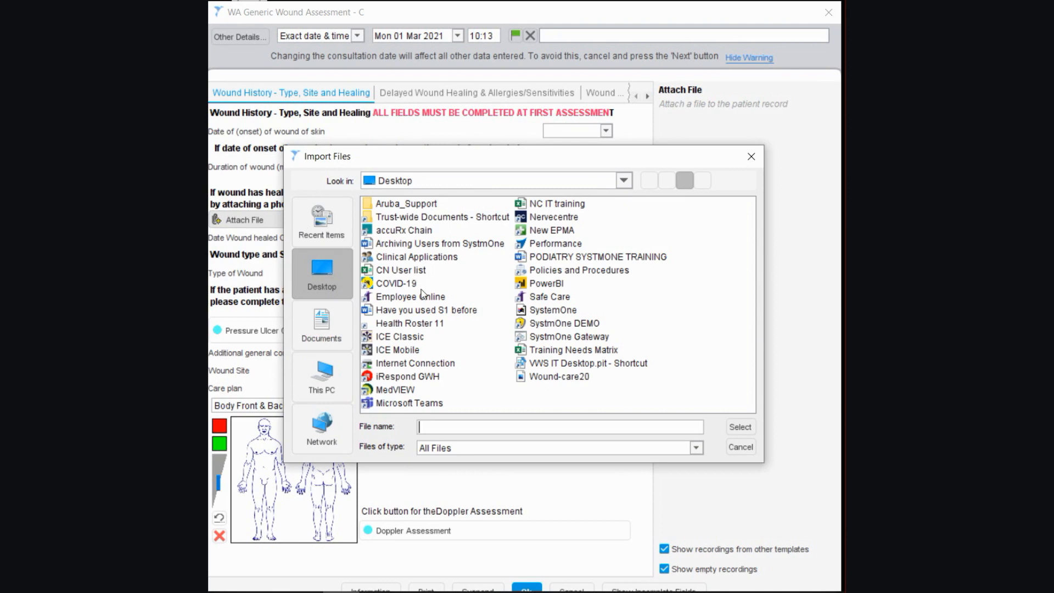
key(w)
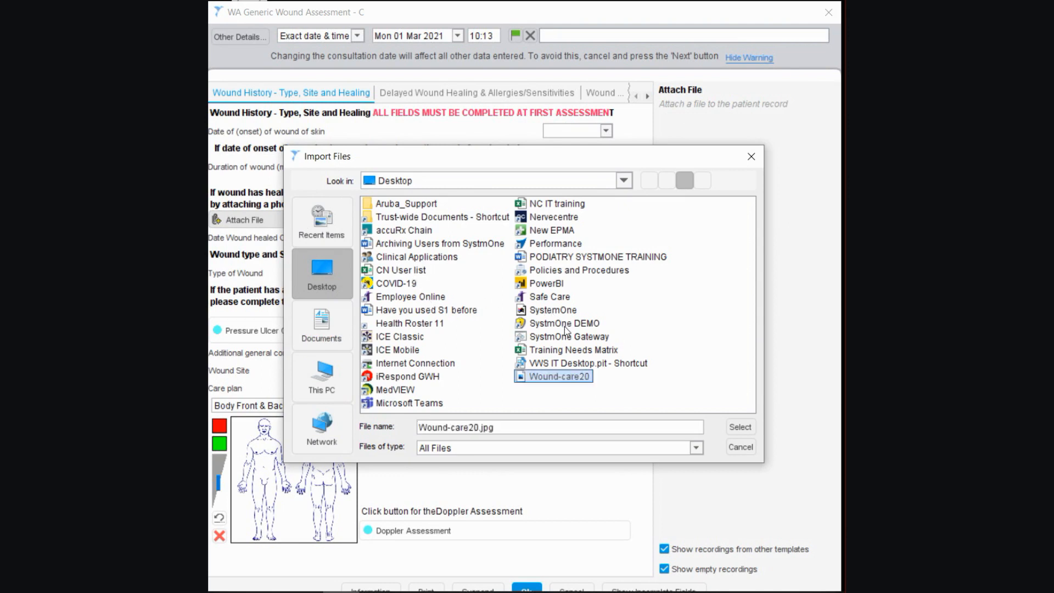
key(Return)
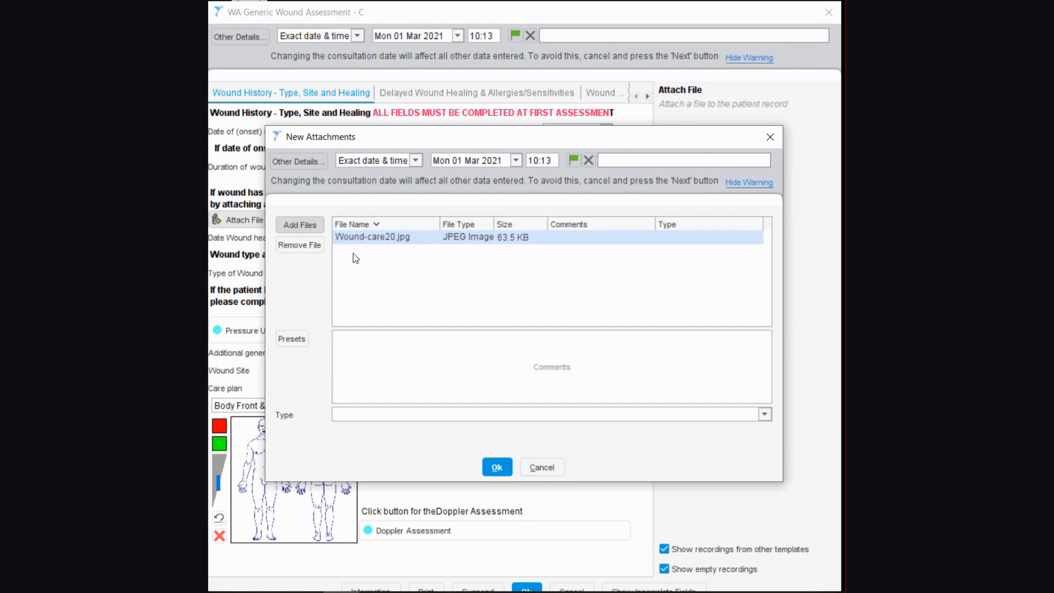
Add the comment "Healed wound image" to the new attachment and confirm it
key(Tab)
text(Healed wound image)
key(Tab)
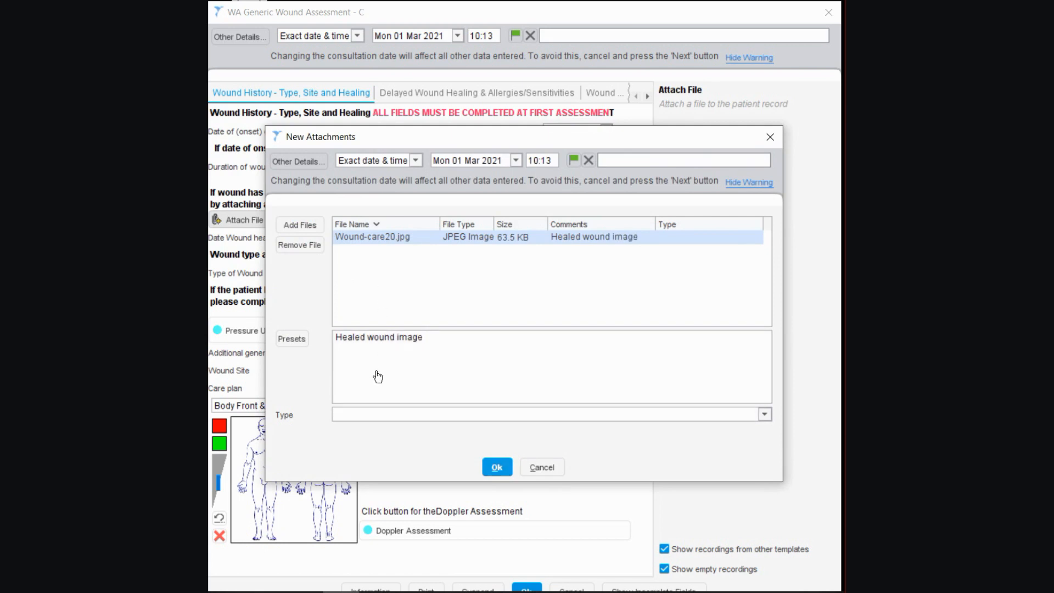
key(alt+o)
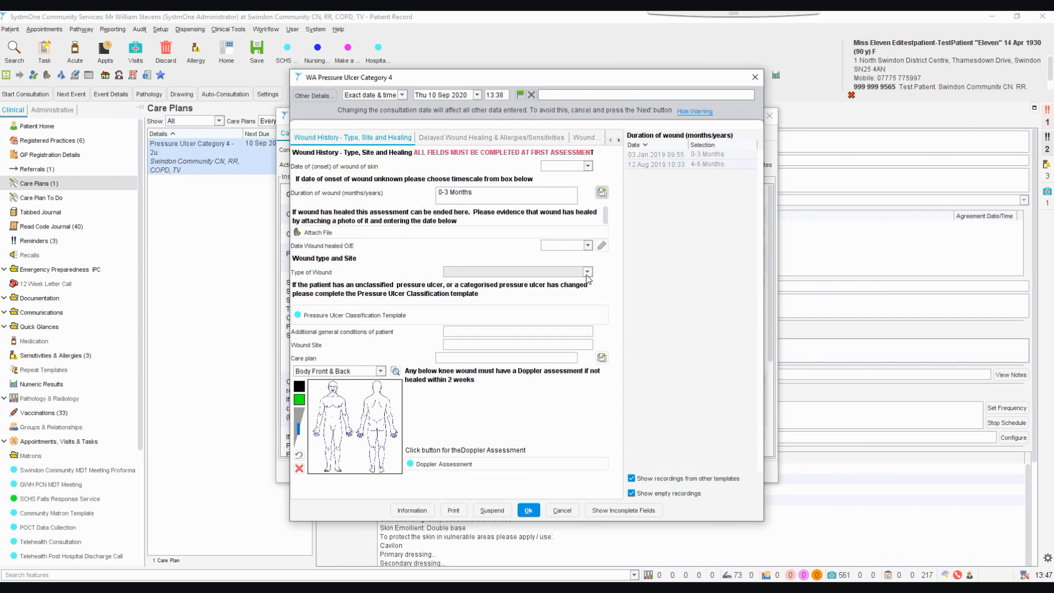
Set the type of wound to Pressure ulcer grade 4 EPUAPCS (Y0cc7) and enter dementia as the additional general condition
click(587, 272)
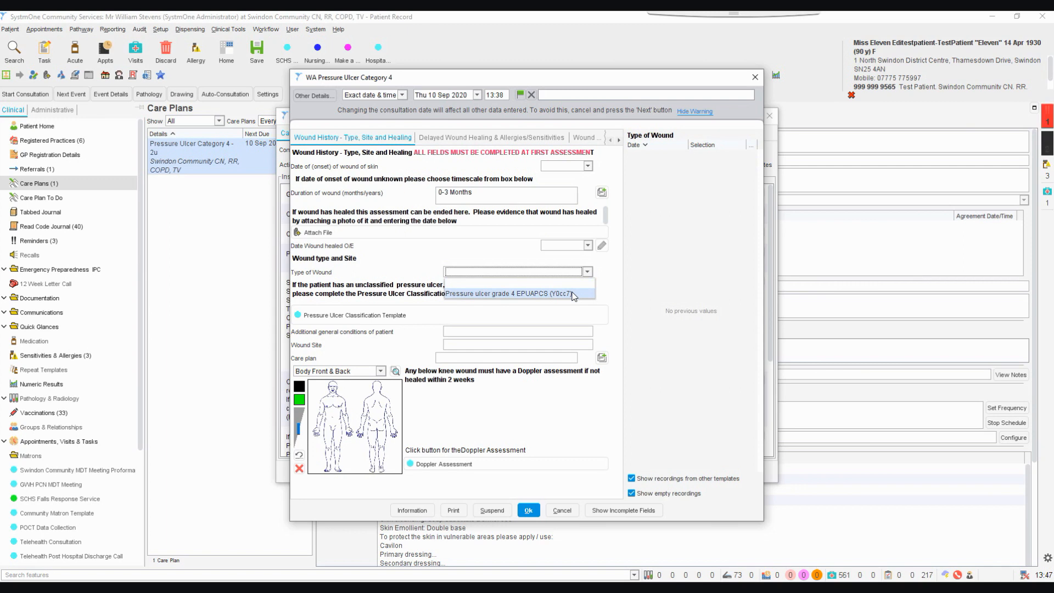
click(574, 295)
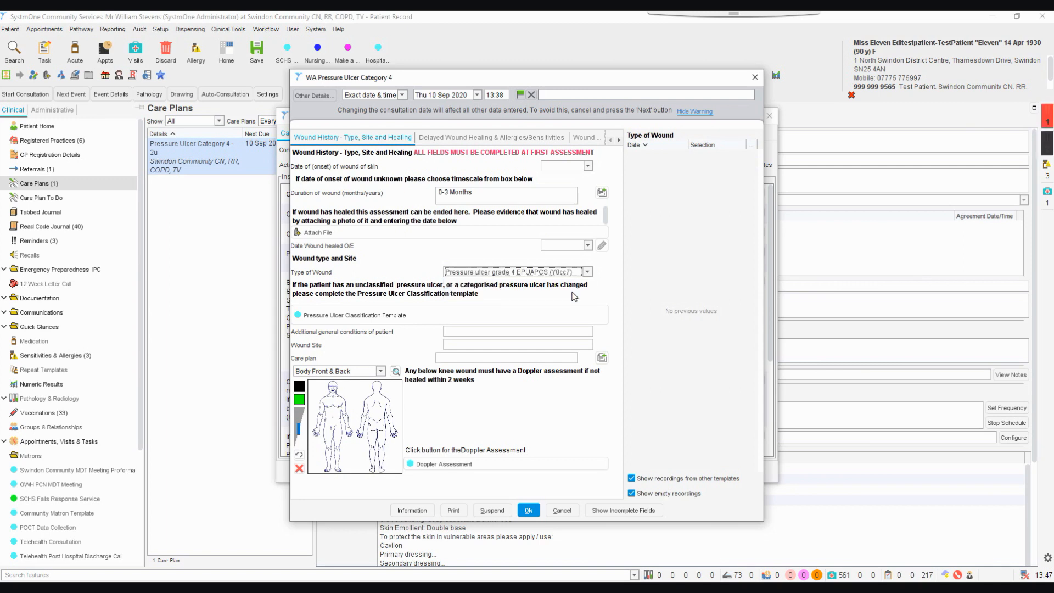
click(552, 329)
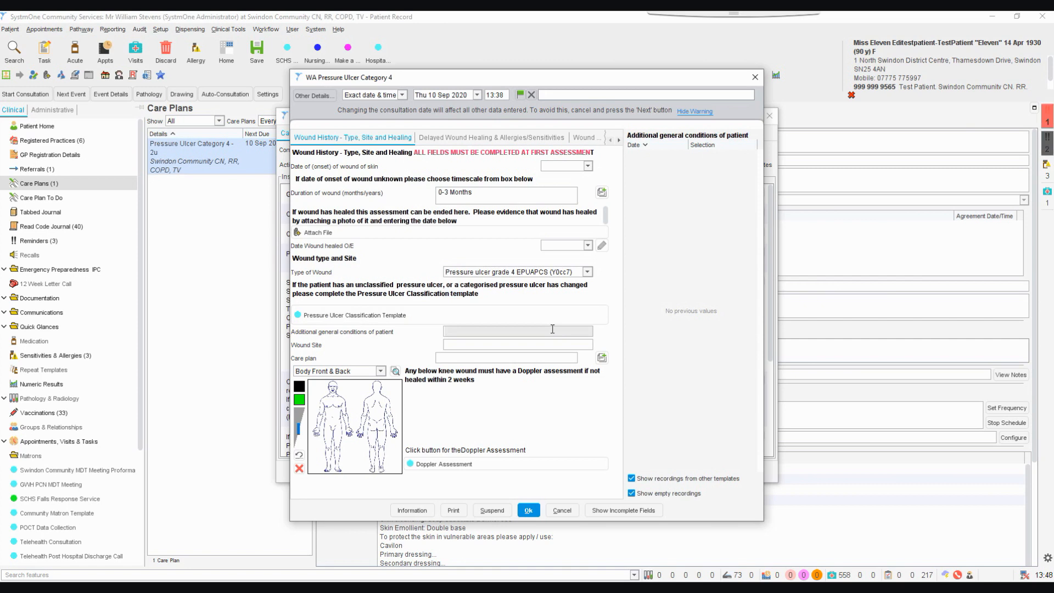
text(dem)
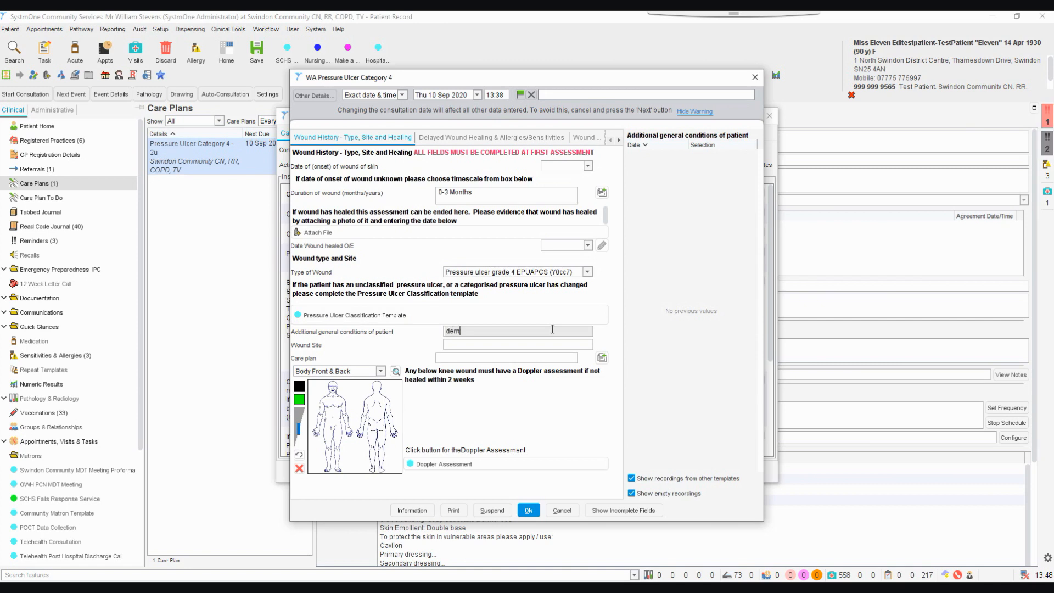
text(entia)
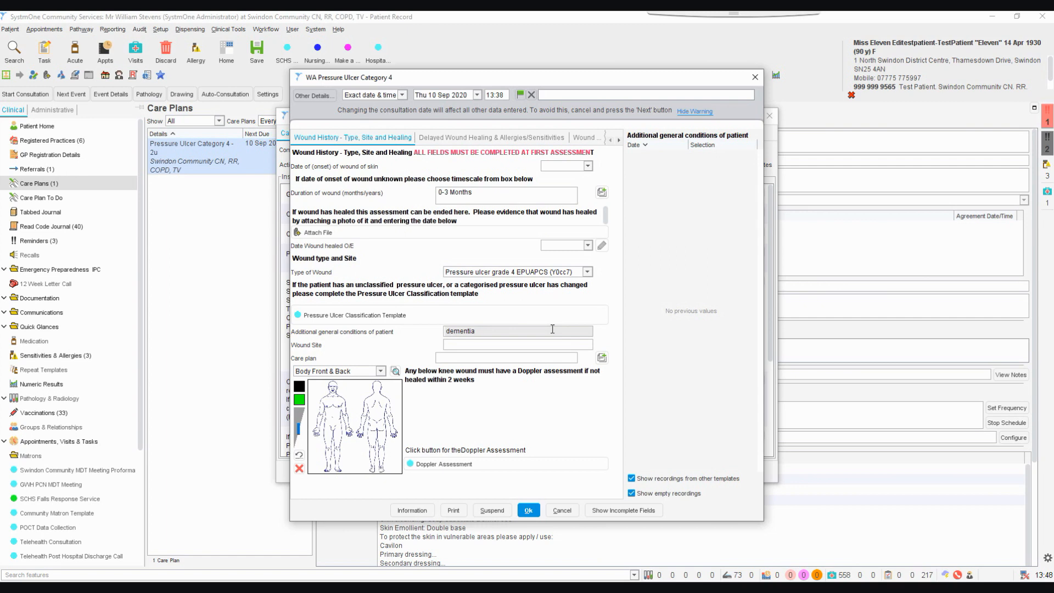
Enter sacrum as the wound site and fill in the care plan with the preset note Pressure Ulcer Category 4
click(549, 344)
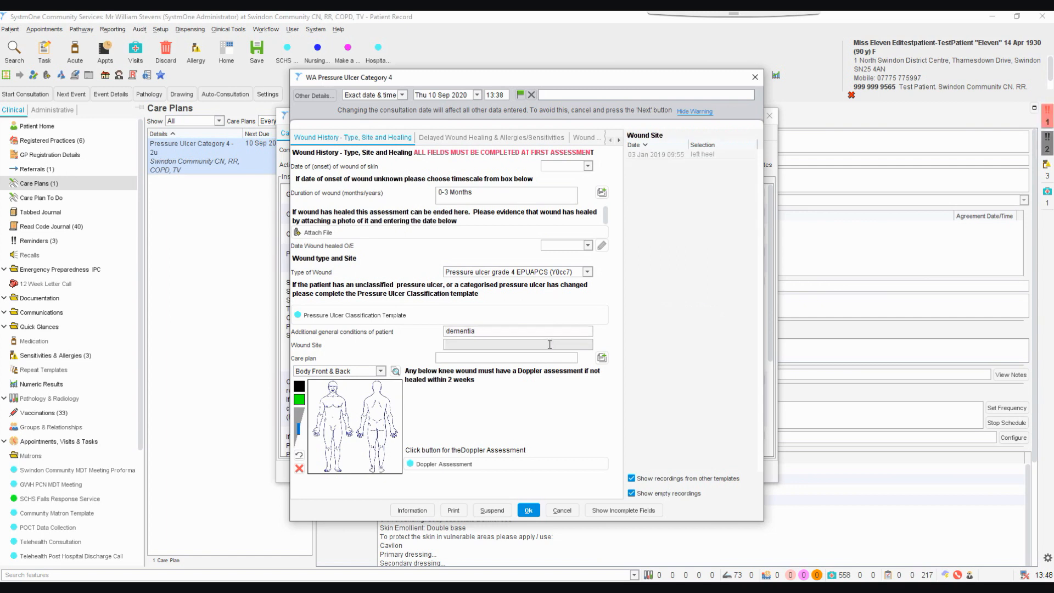
text(sacrum)
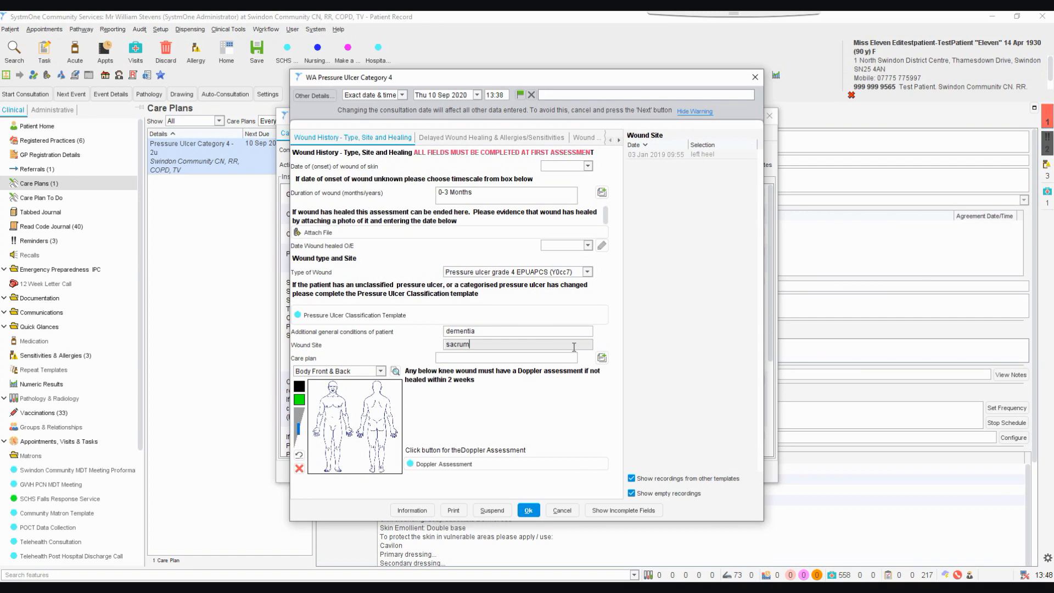
click(601, 359)
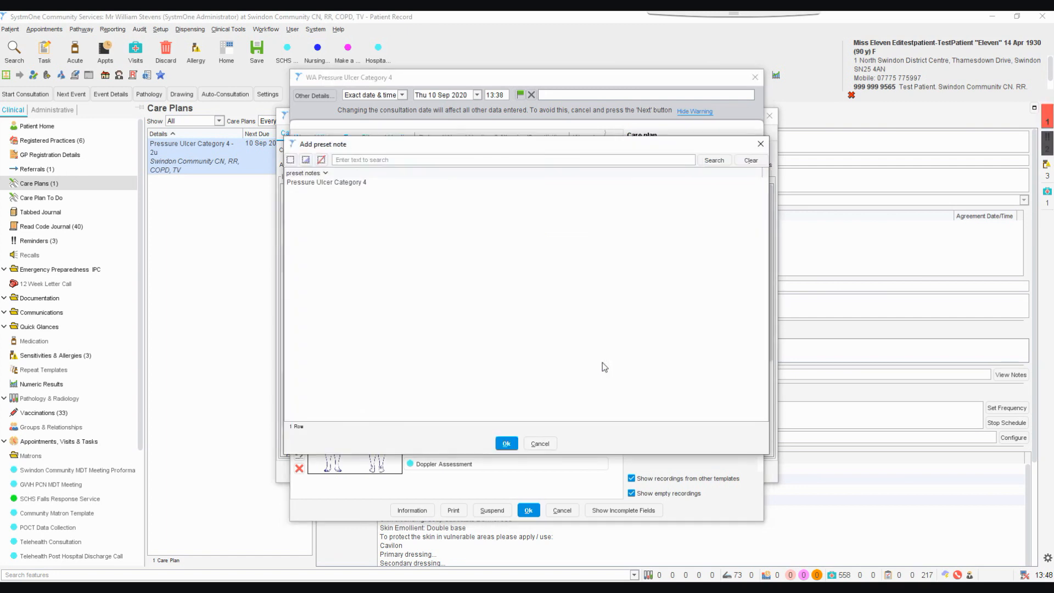
click(501, 181)
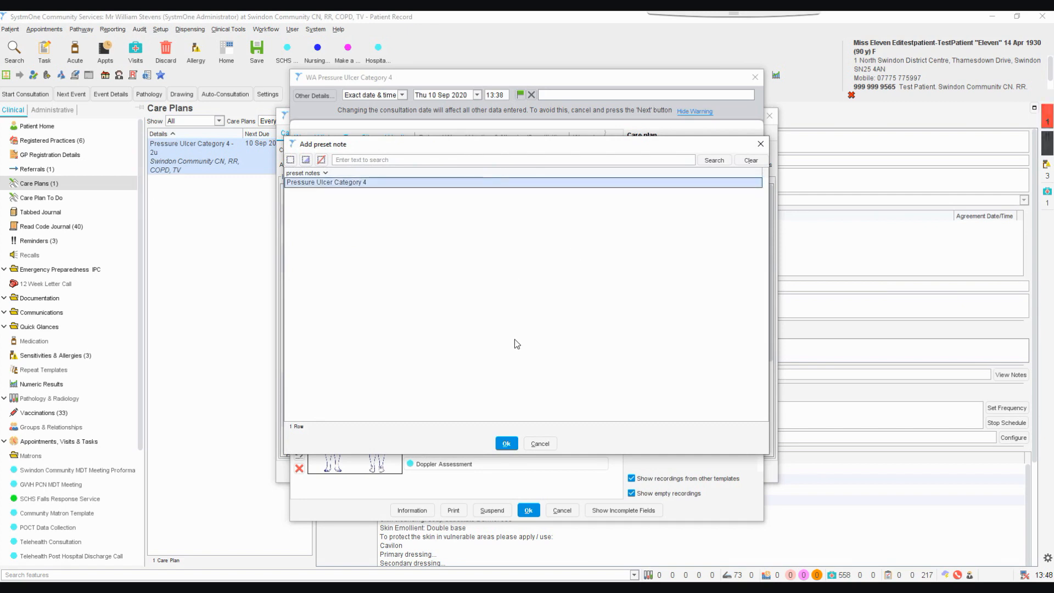
click(506, 444)
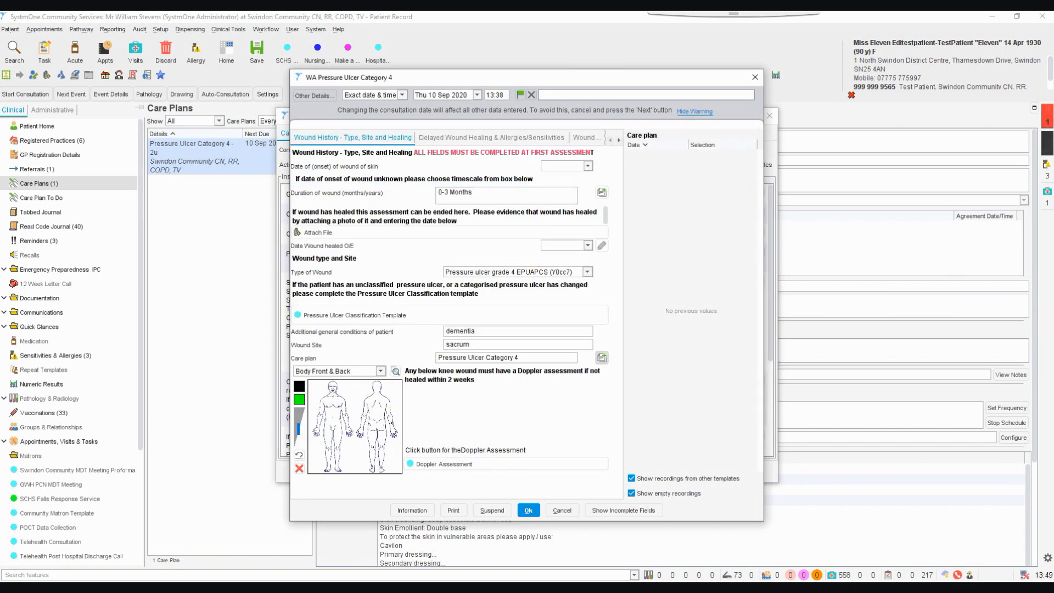
Mark the sacrum on the back view of the body diagram in red with a larger brush size
click(299, 388)
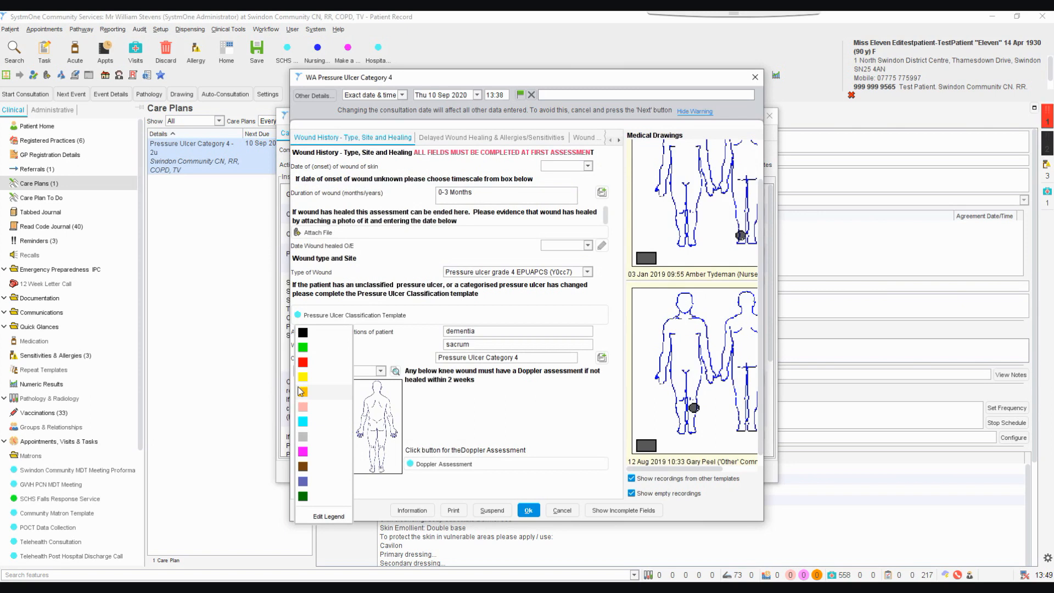
click(304, 363)
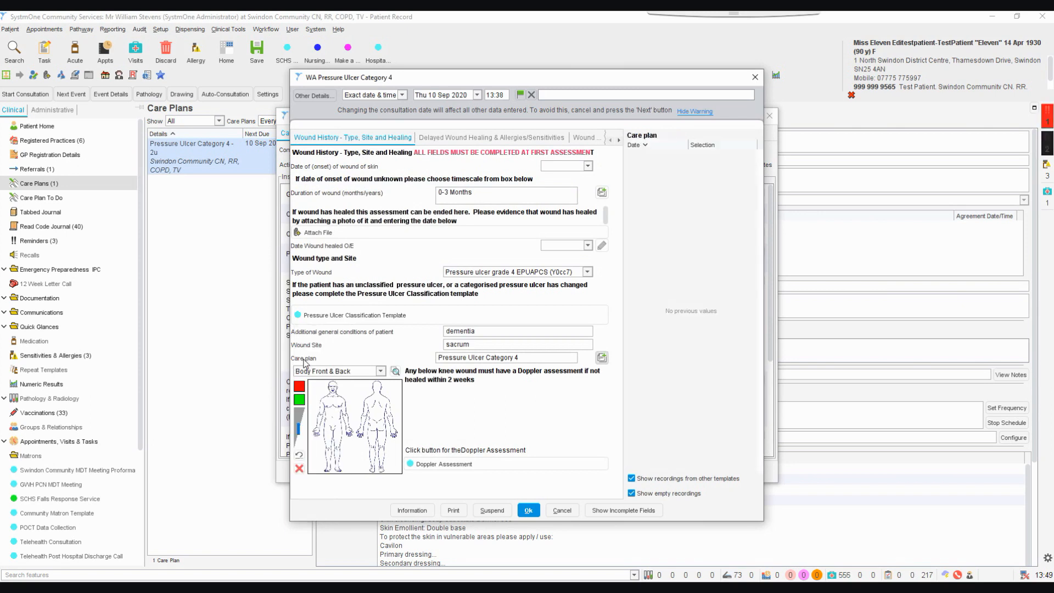
click(300, 422)
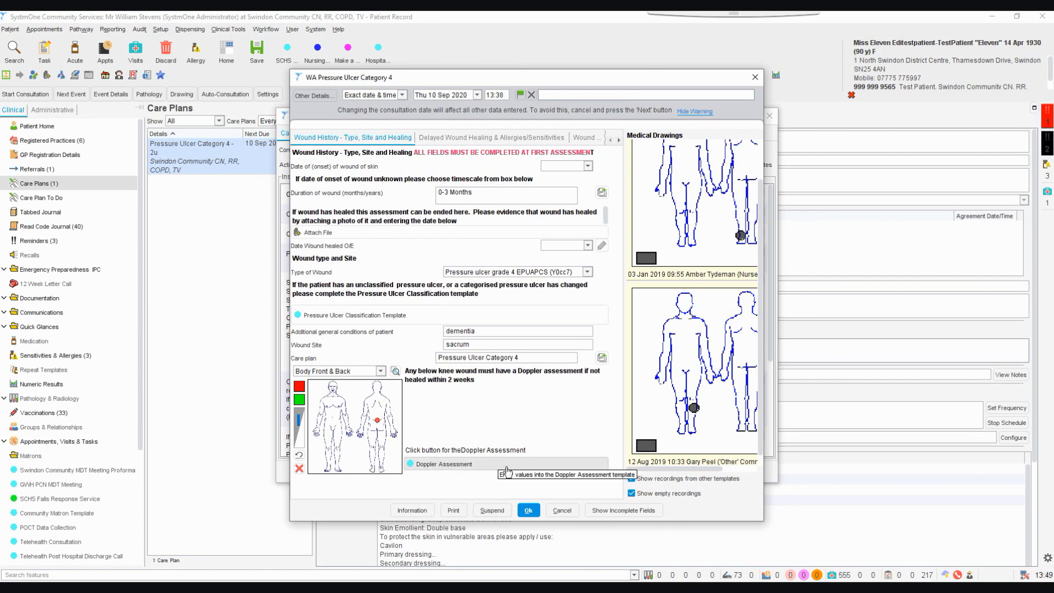
Record that wound healing is delayed, with wound infection, urinary incontinence, reduced mobility and current medication as the reasons
click(546, 138)
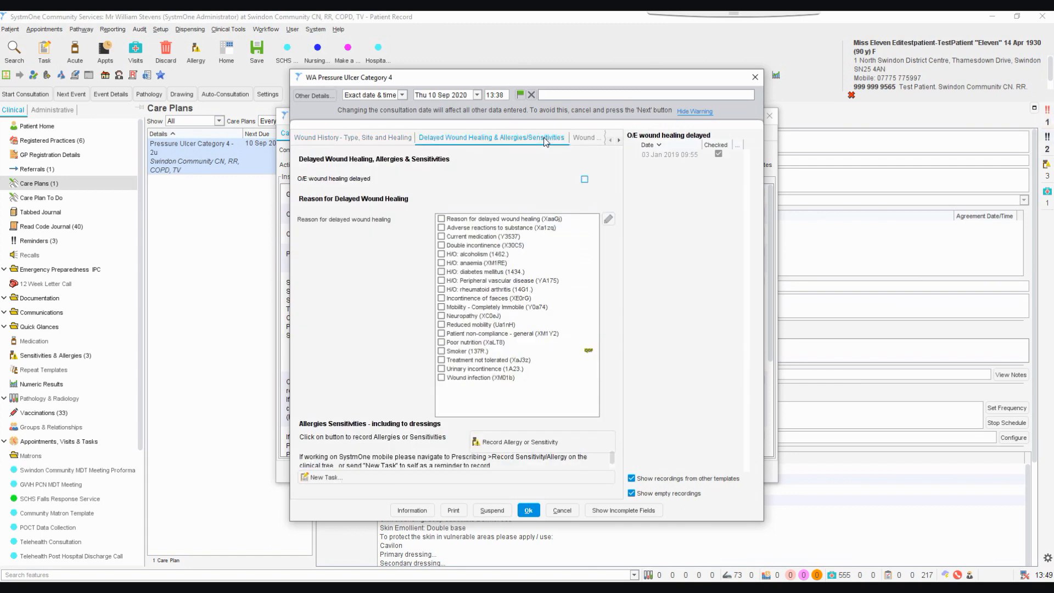
click(585, 180)
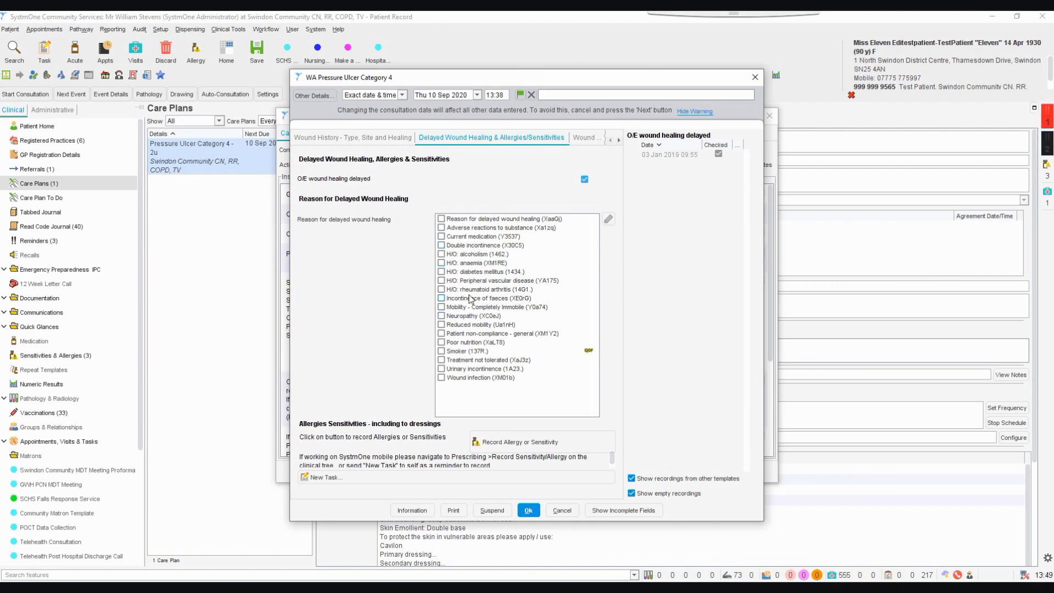
click(441, 378)
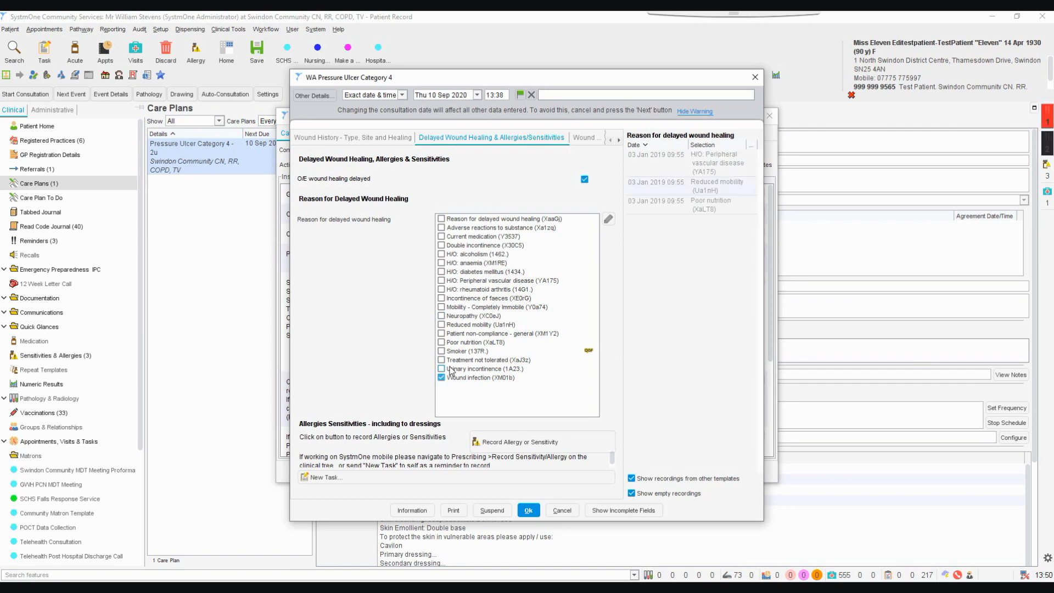
click(443, 369)
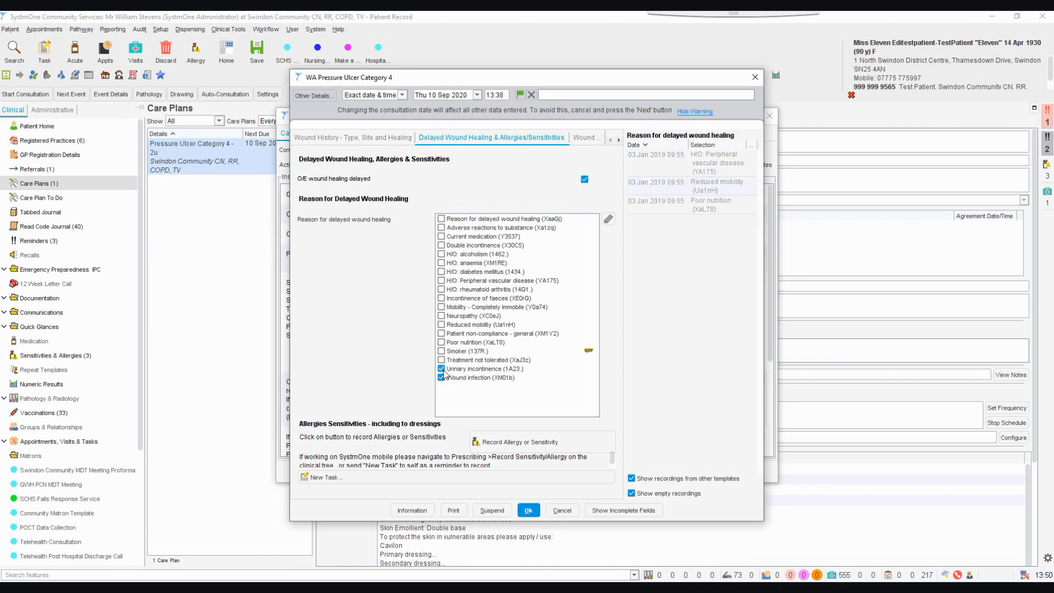
click(442, 326)
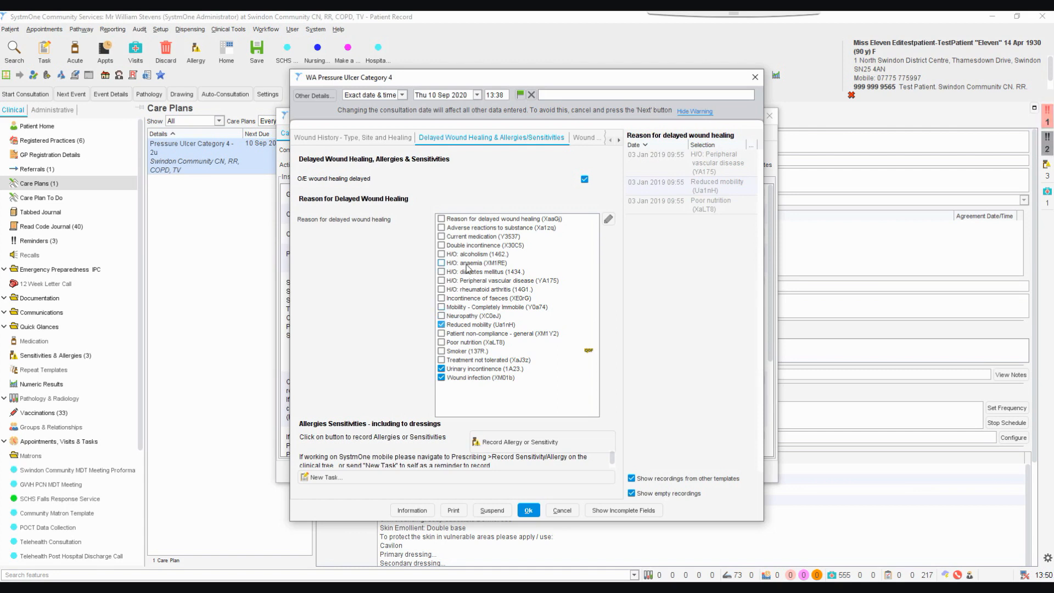
click(442, 237)
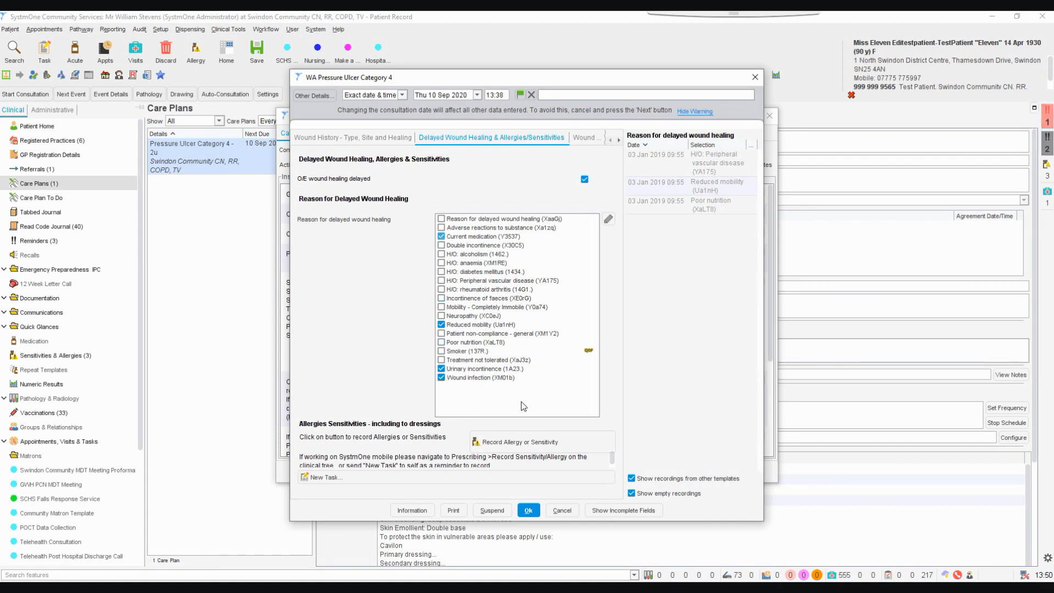
Try to record No known allergies 1151. for the patient in the allergies and sensitivities part of the template
click(517, 443)
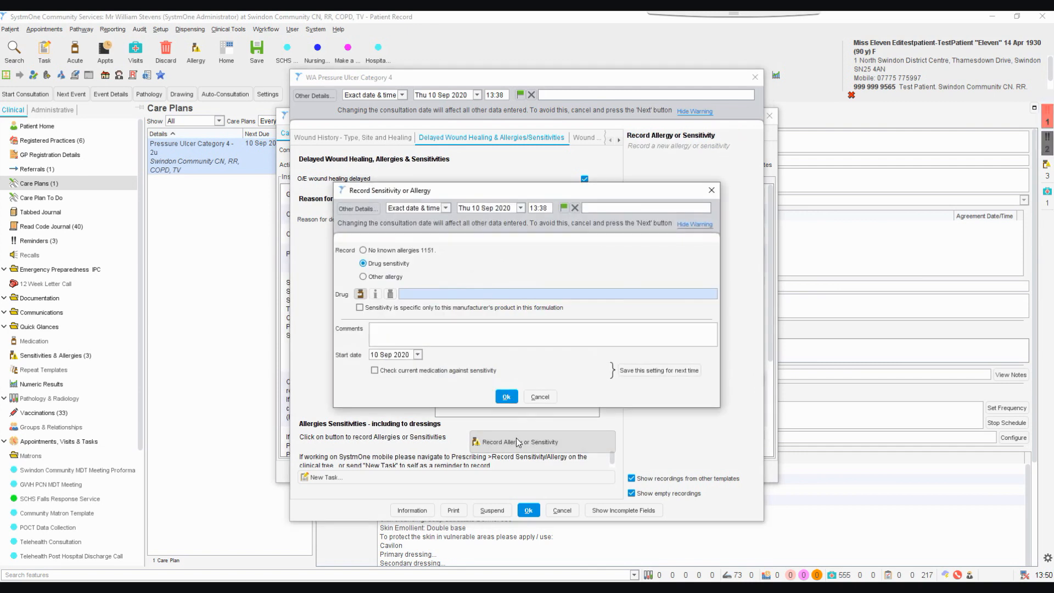
click(363, 250)
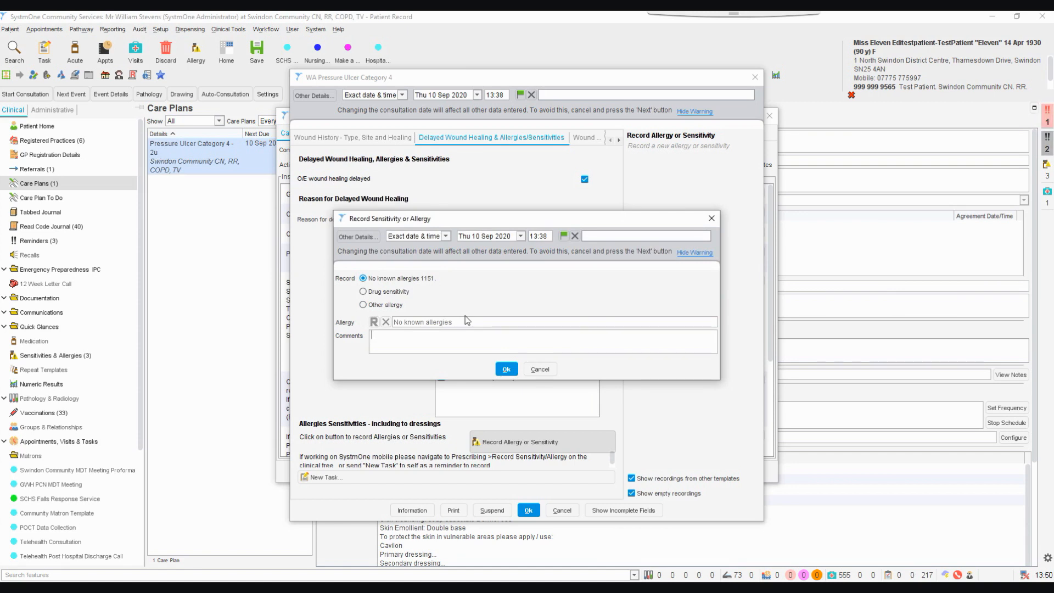
click(506, 370)
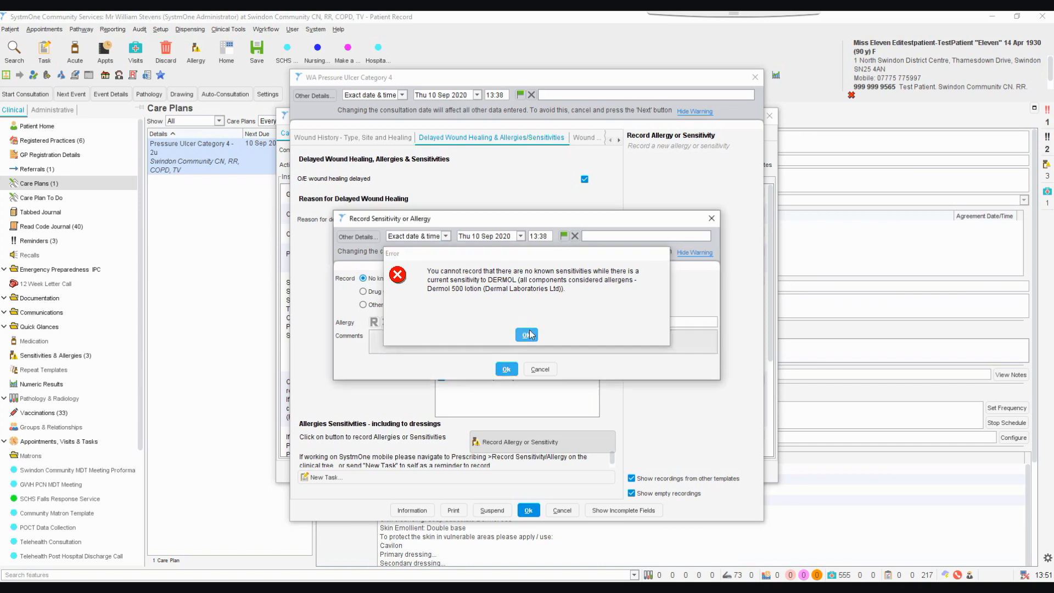
click(527, 335)
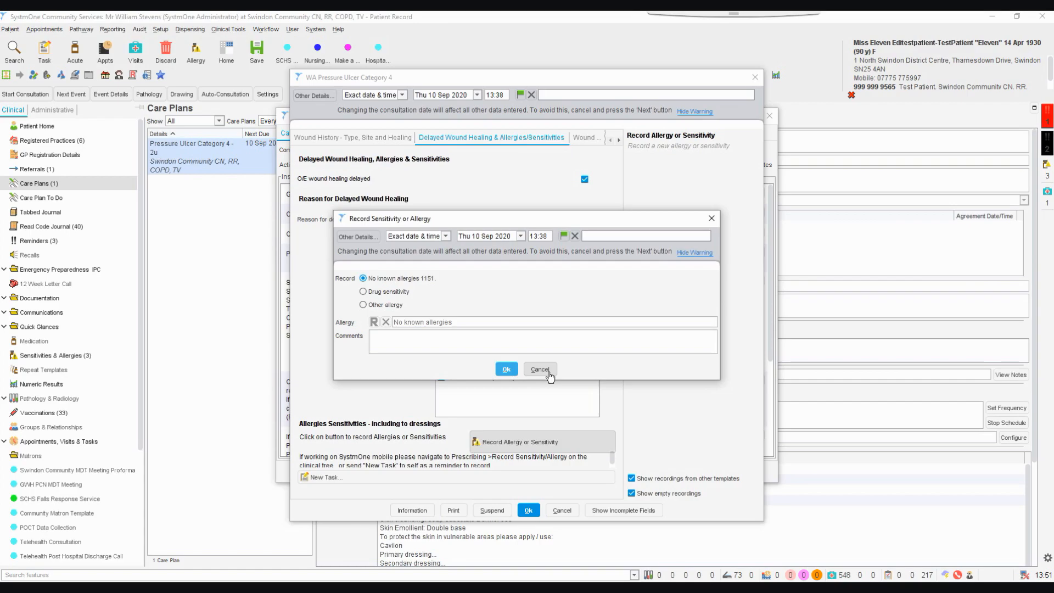
click(549, 371)
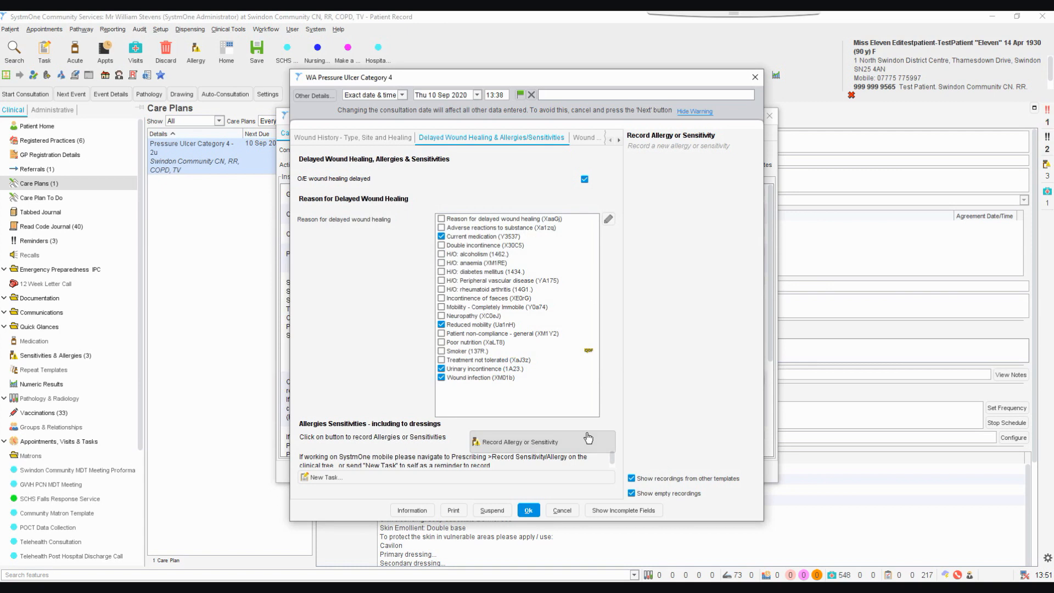
In the wound evaluation measurements, set the length of wound to 100 mm and the width of wound to 100 mm
click(584, 138)
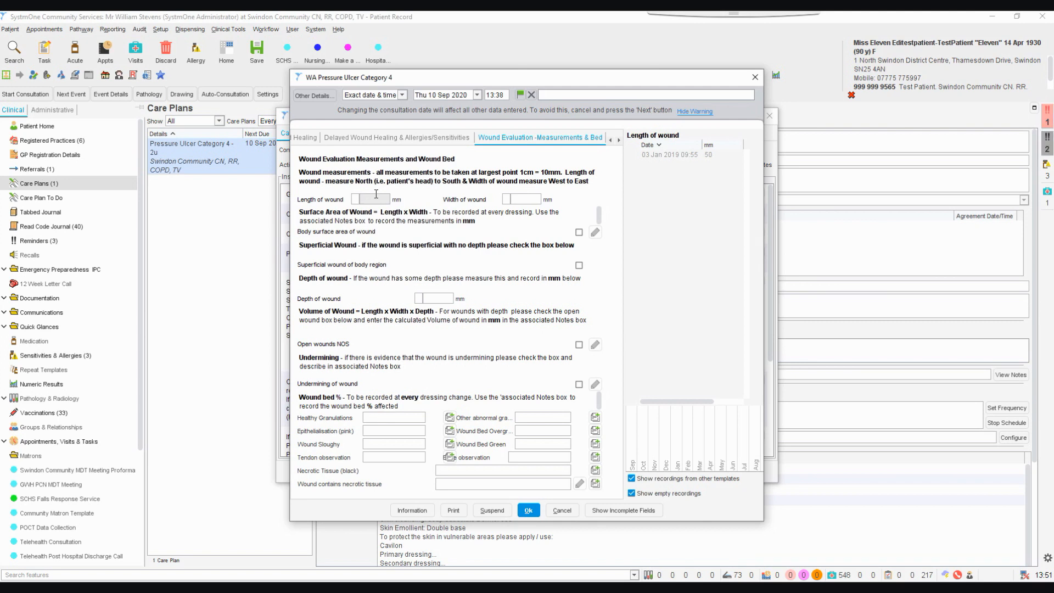
text(00)
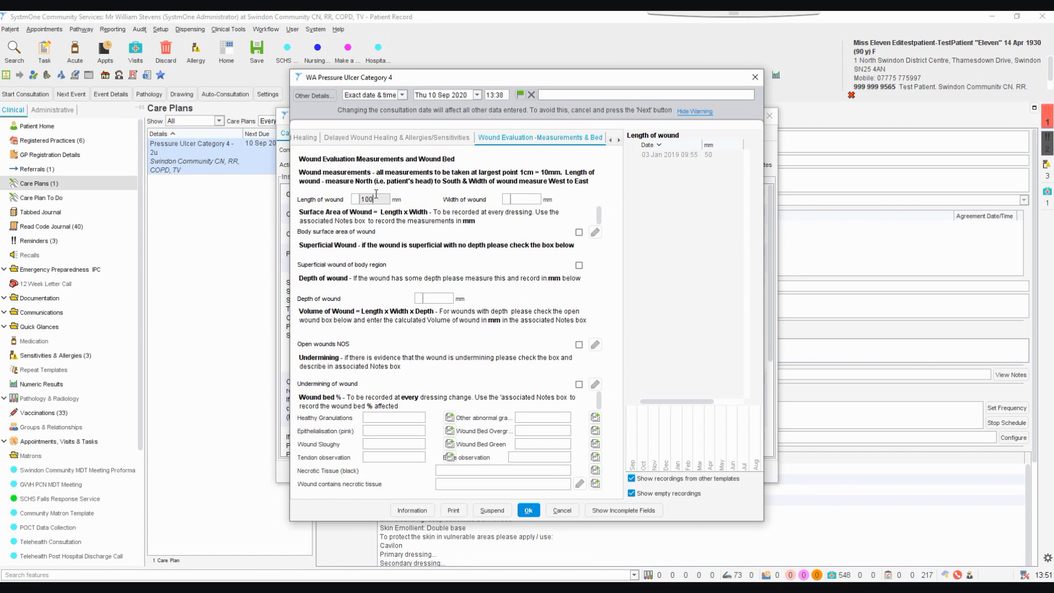
click(526, 203)
click(528, 199)
text(100)
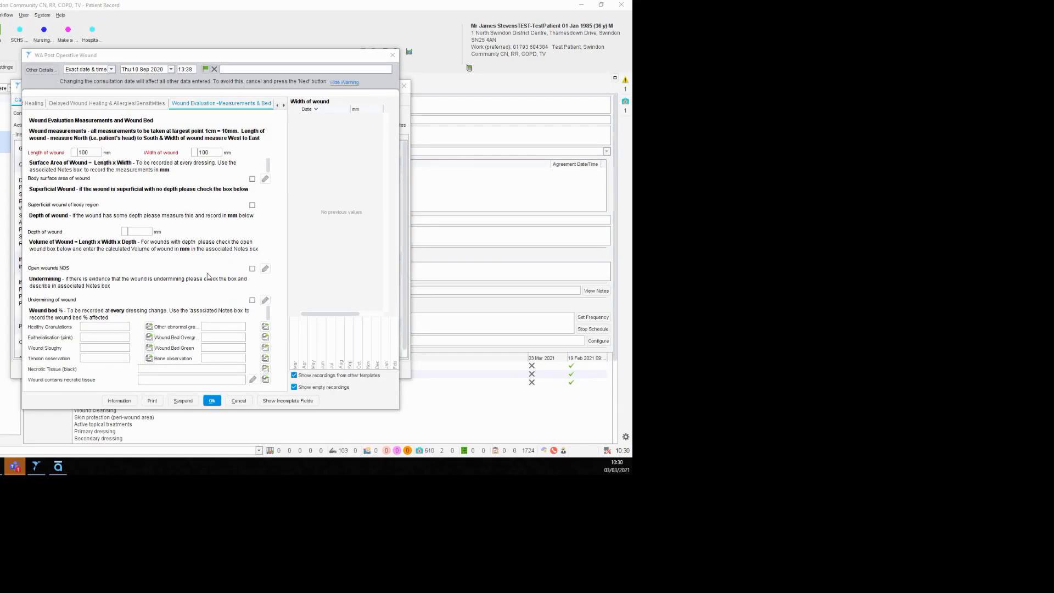
Mark Body surface area of wound as recorded and enter 10000mm in its associated notes
click(253, 180)
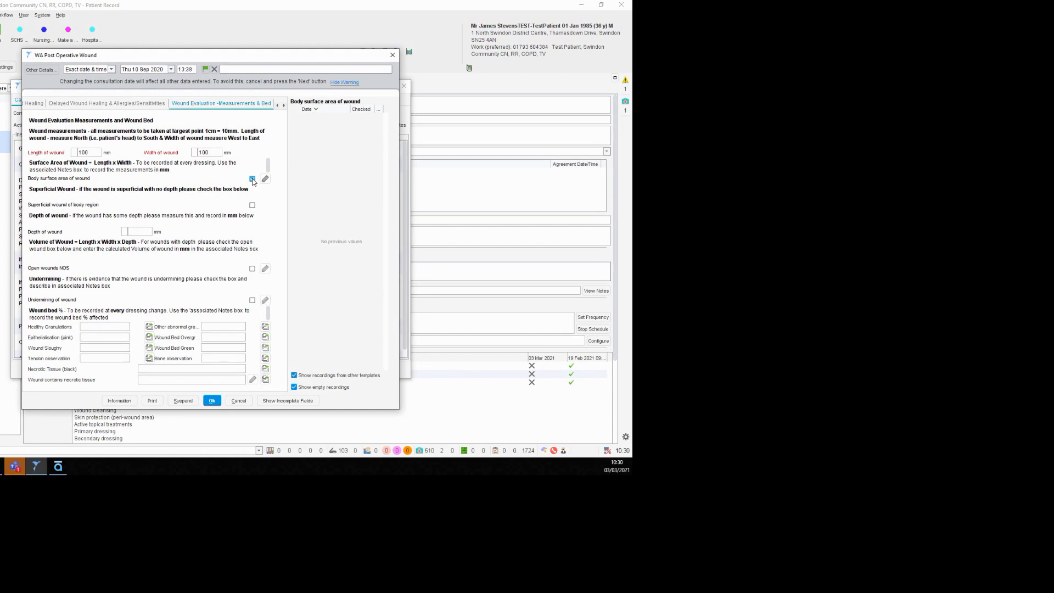
click(265, 179)
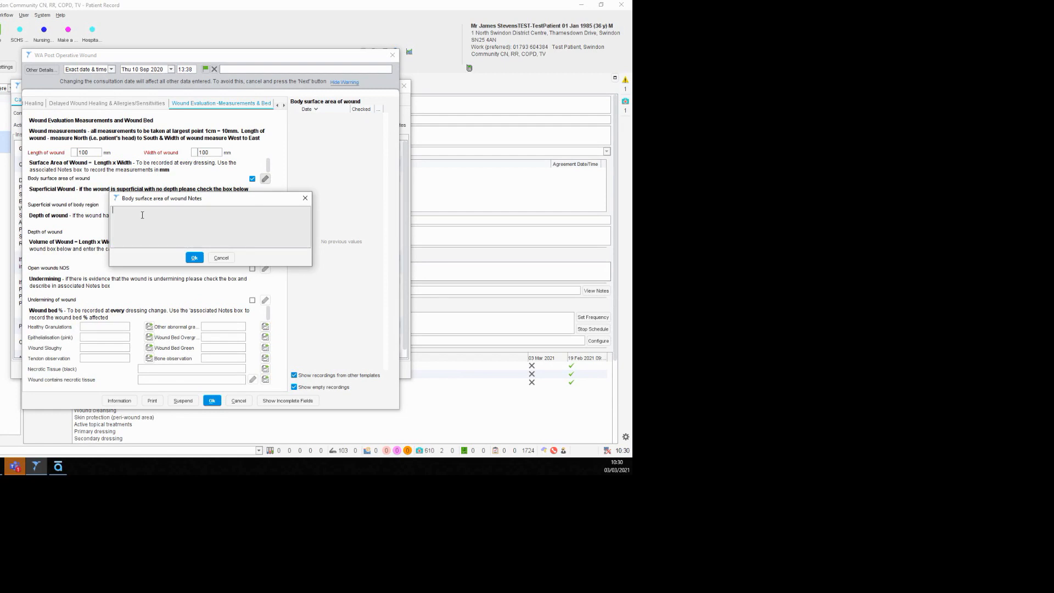
text(10000mm)
click(194, 258)
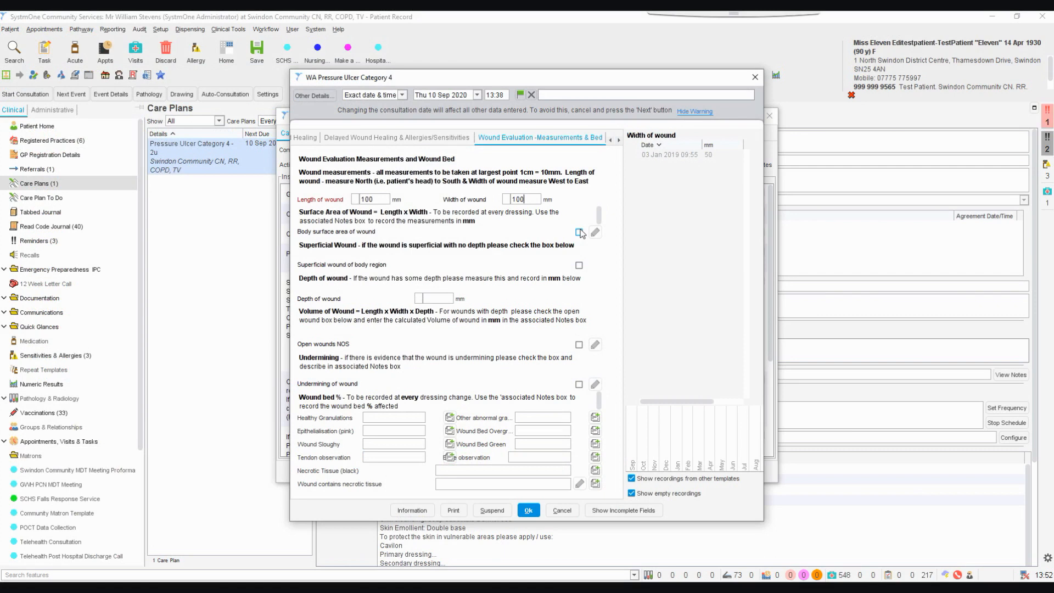
Set the depth of wound to 50 mm and mark Open wounds NOS with the volume note 500,000mm
click(444, 298)
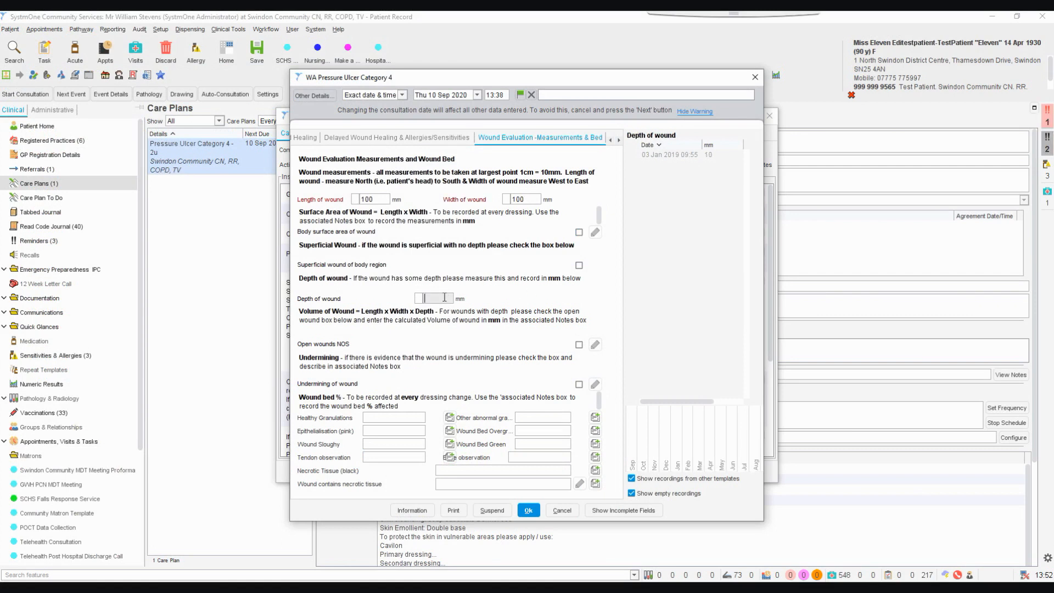
text(50)
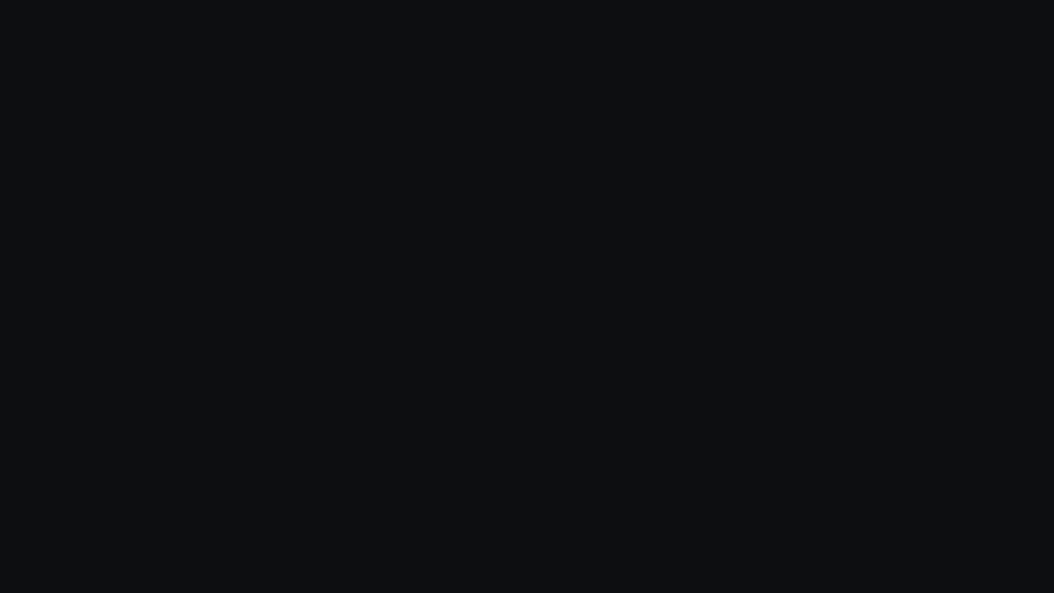
click(579, 345)
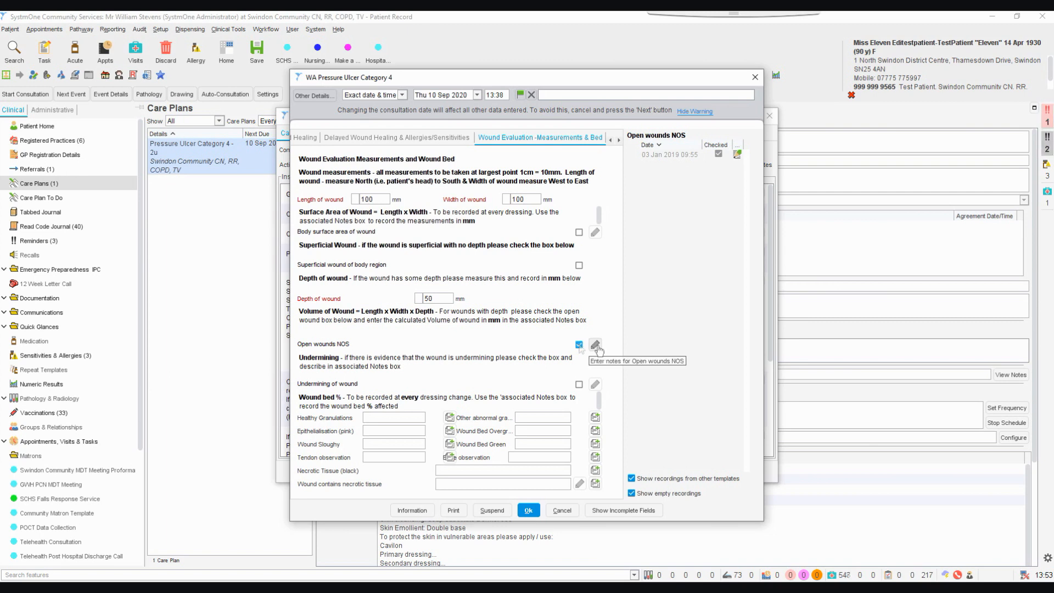
click(595, 345)
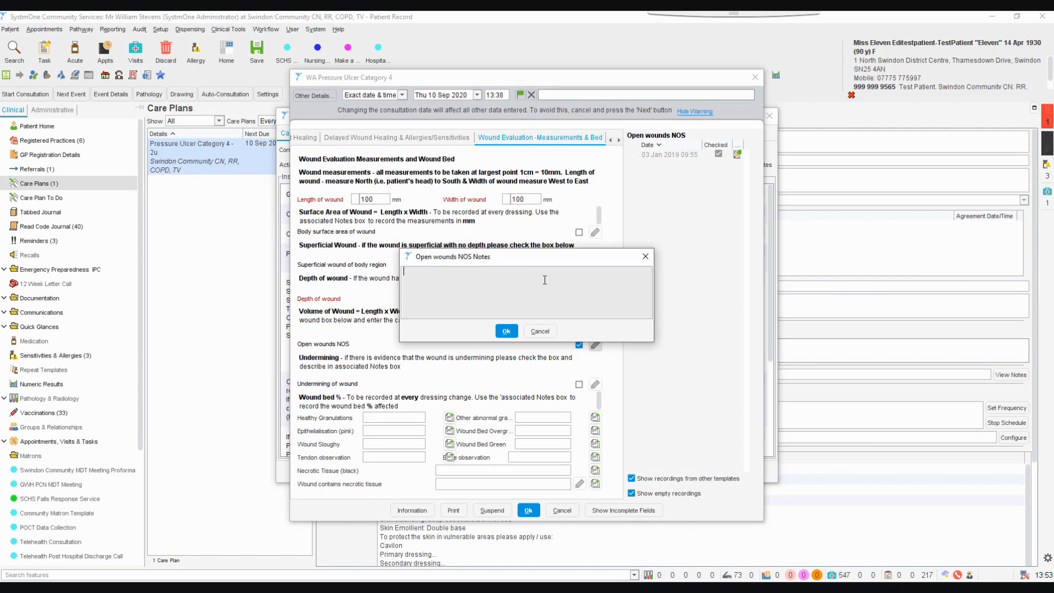
text(5)
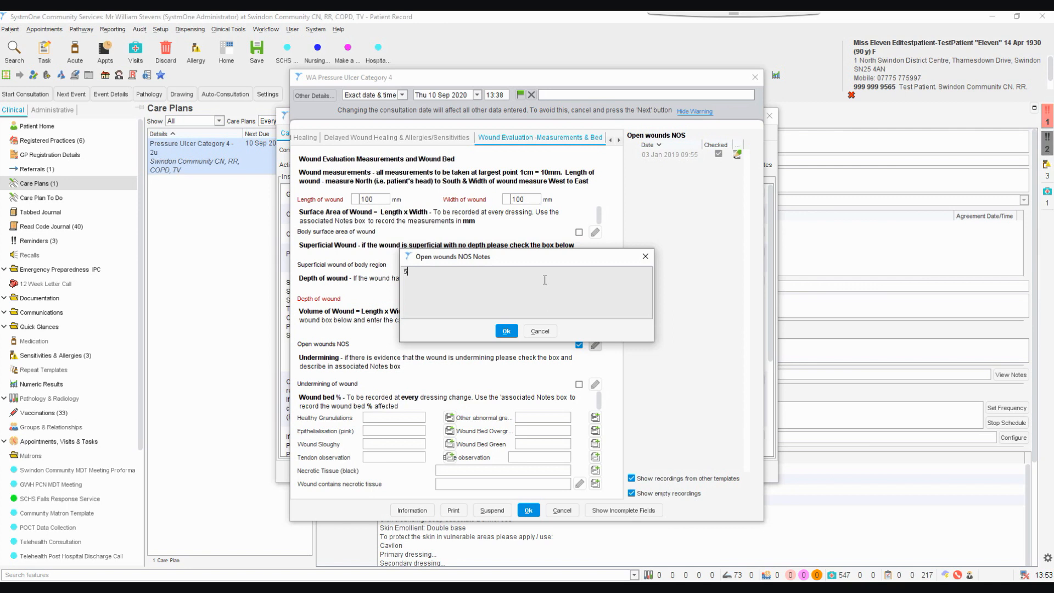
text(00,000mm)
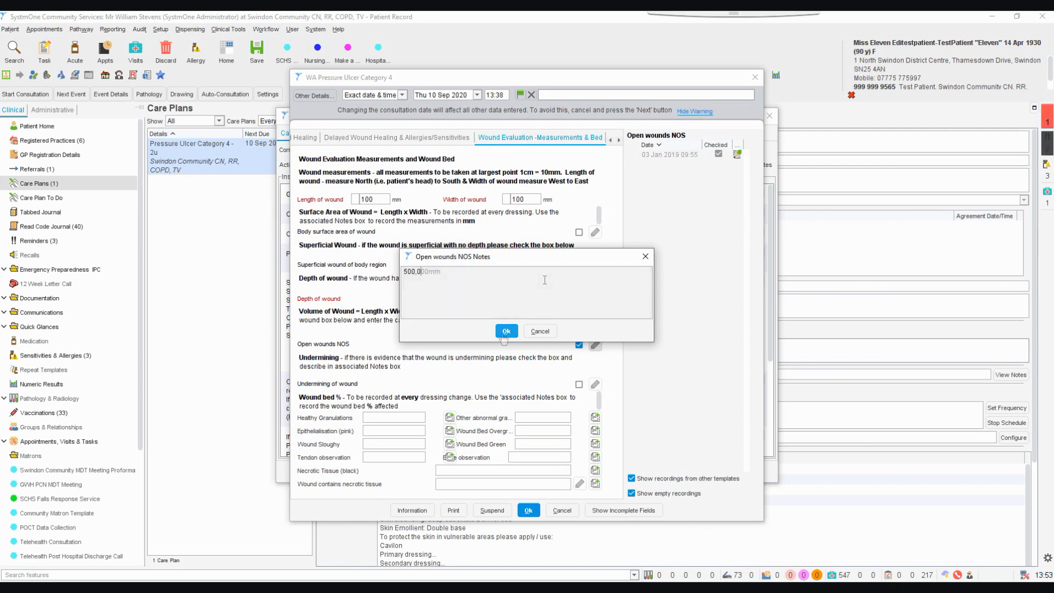
click(506, 331)
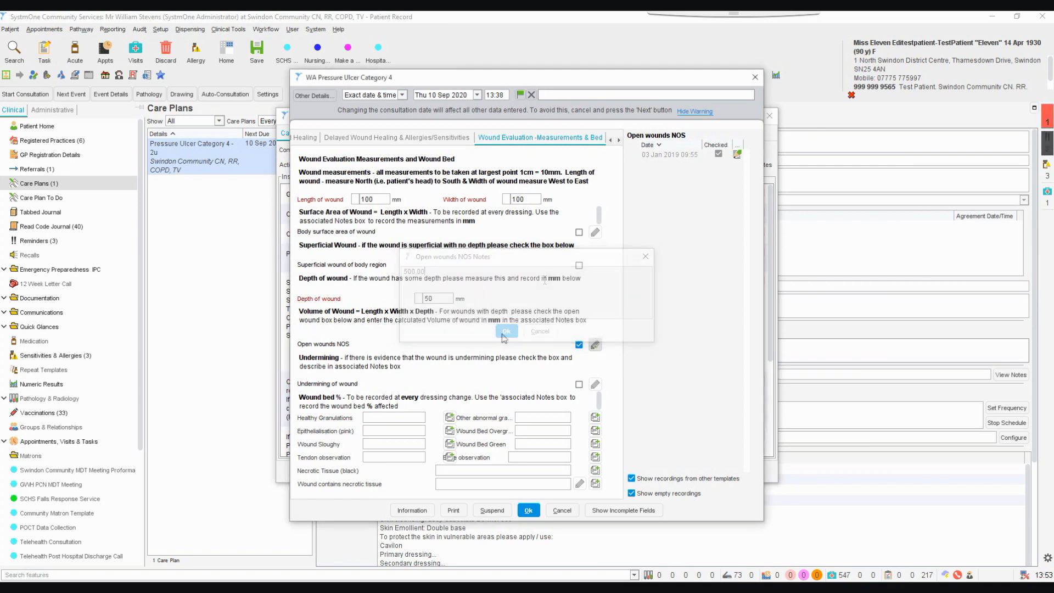
Mark Undermining of wound as present and describe it in its notes as 12 o'clock - 3 o'clock - 20mm
click(579, 385)
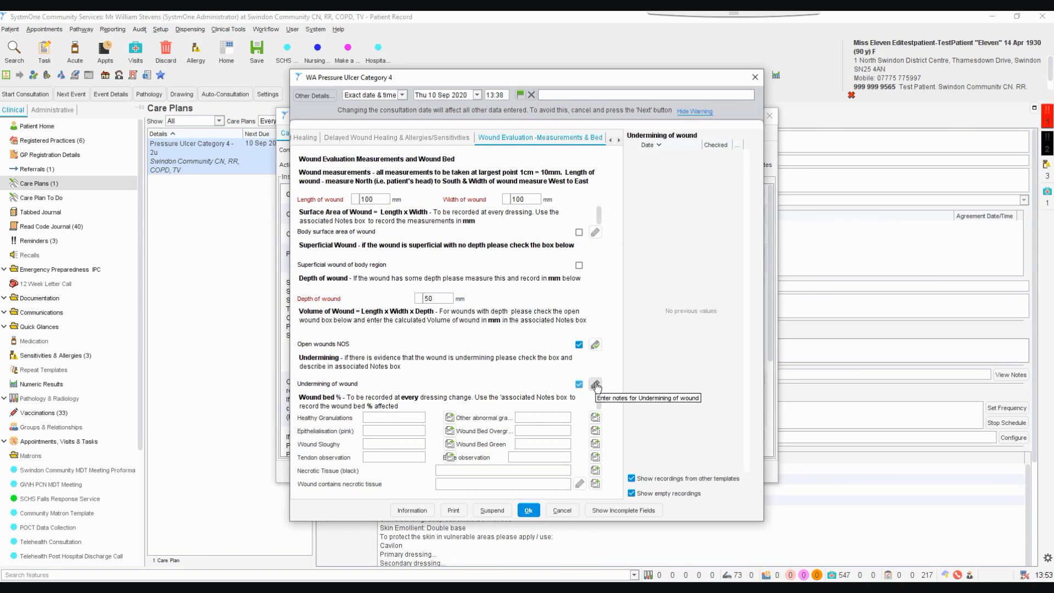
click(595, 385)
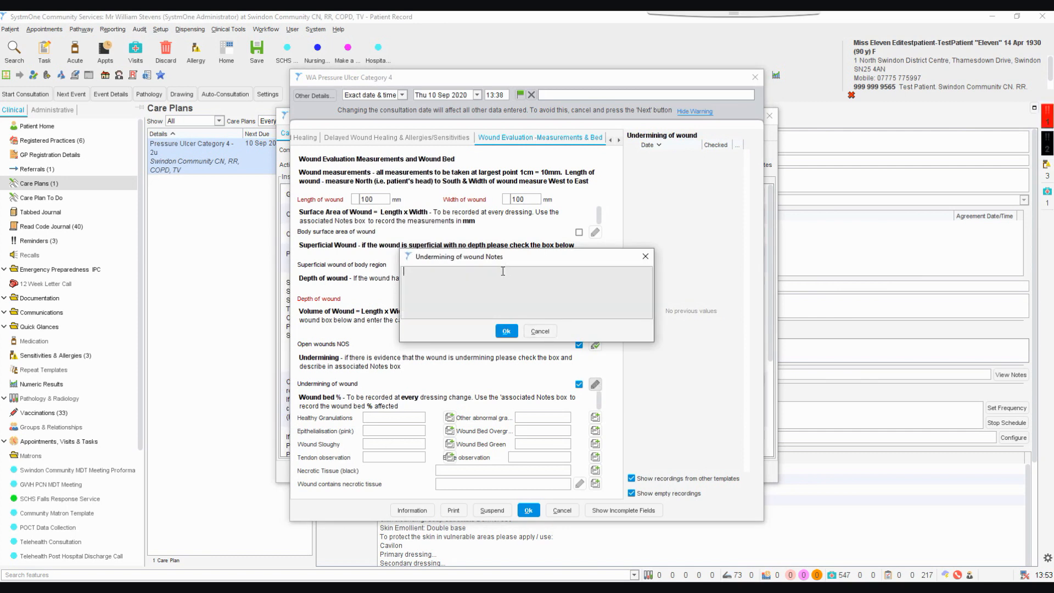
text(12 o'clock)
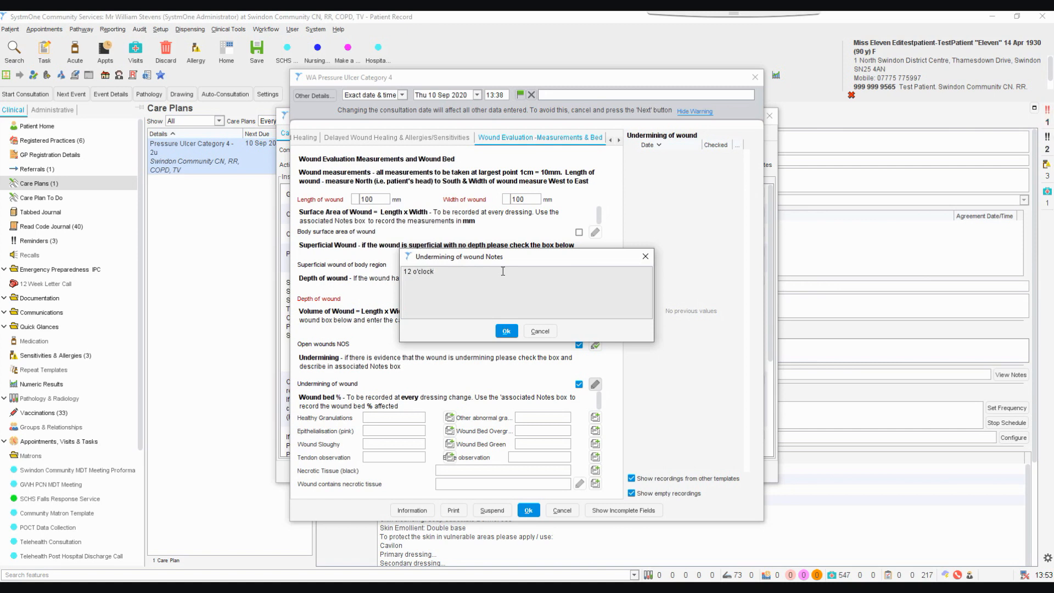
text( - 3 o'clock)
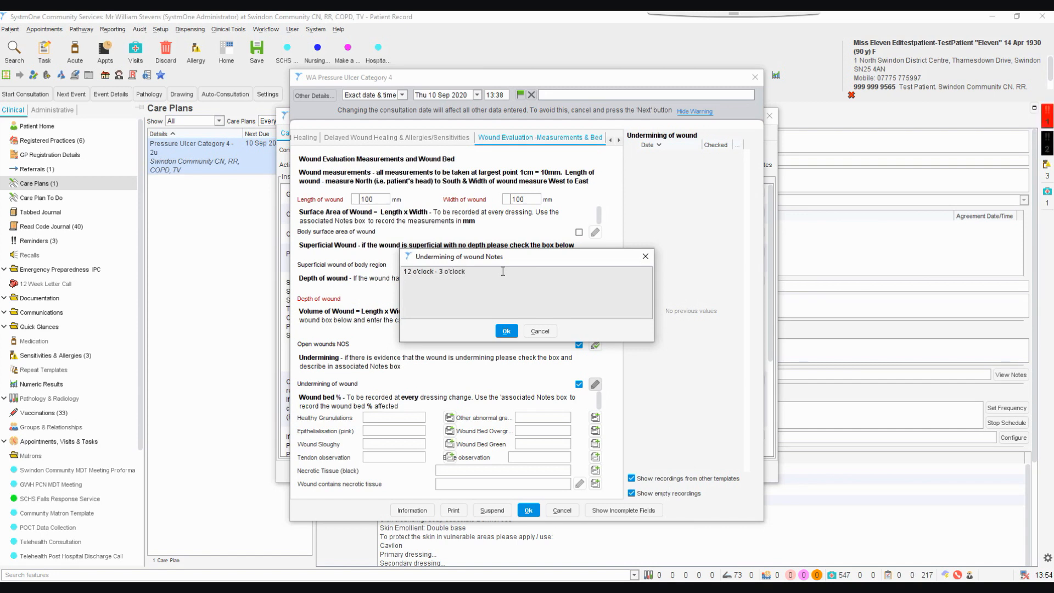
text( -)
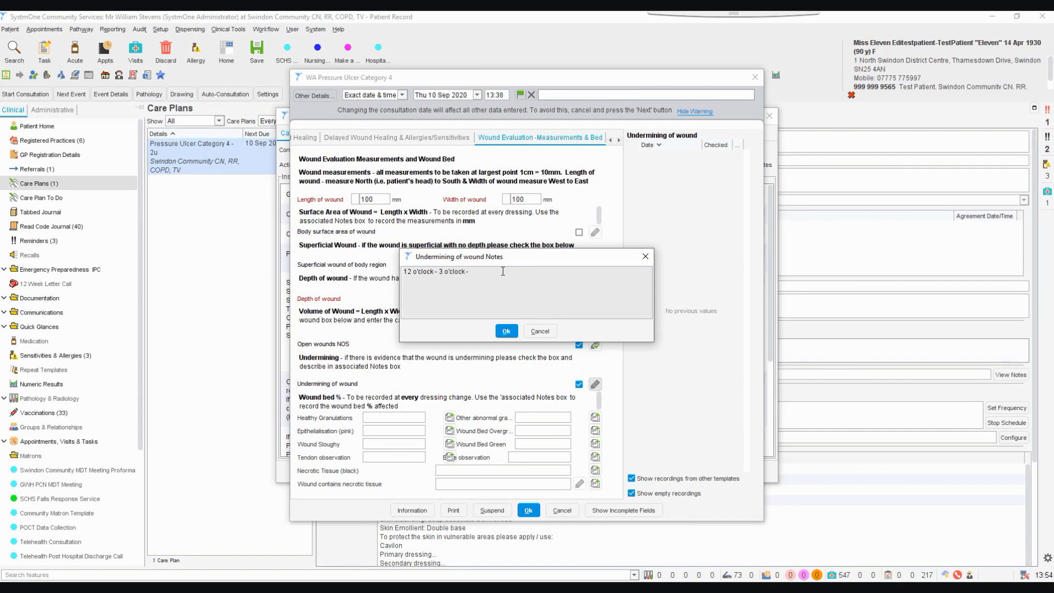
text(20mm)
click(506, 331)
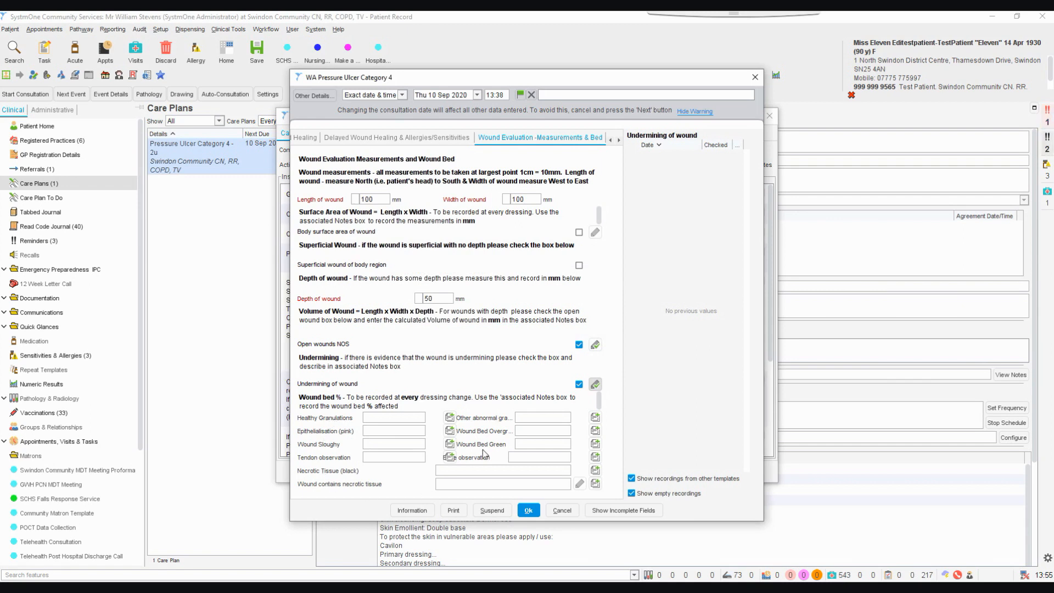
Try to fill in Healthy Granulations for the wound bed with the preset note 10-20%
click(404, 420)
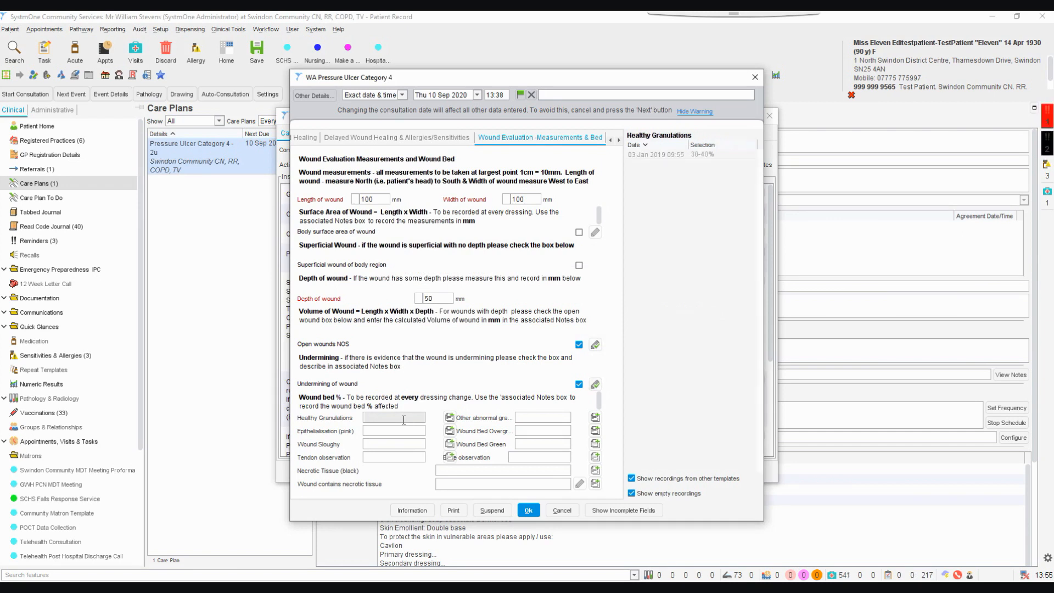
click(449, 417)
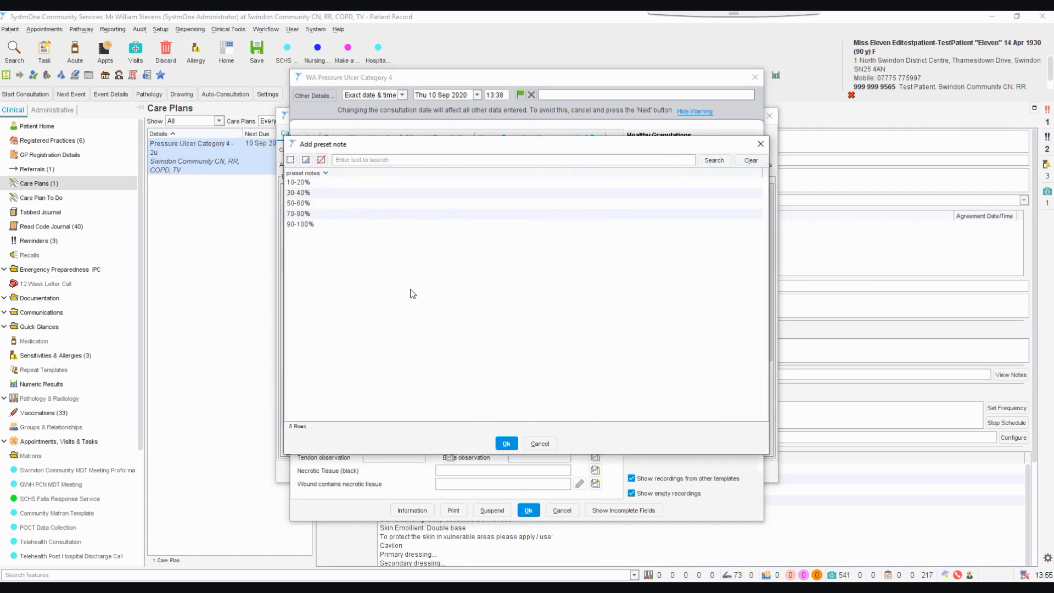
click(350, 182)
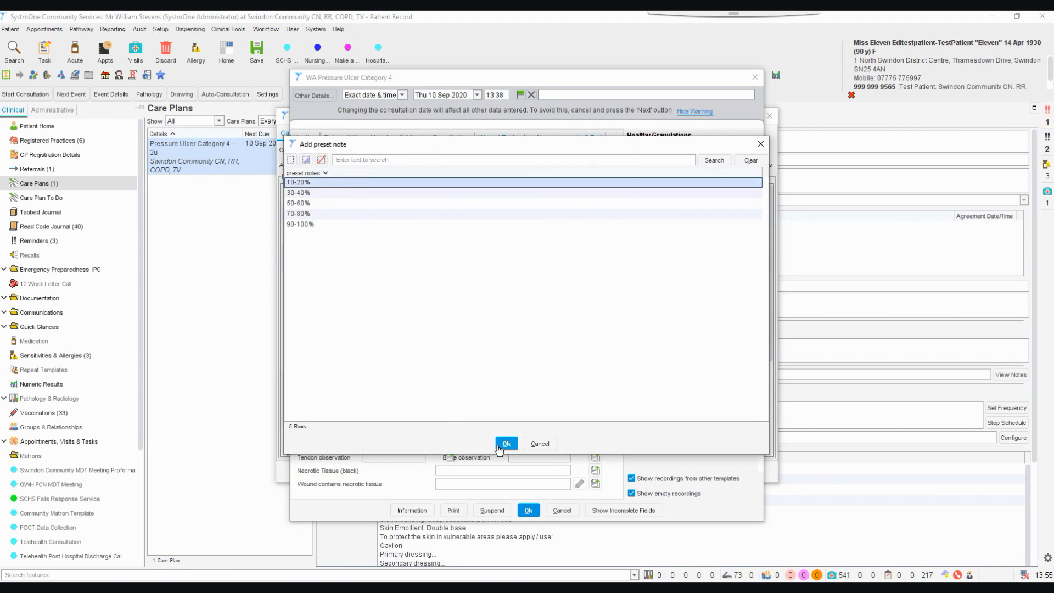
click(506, 444)
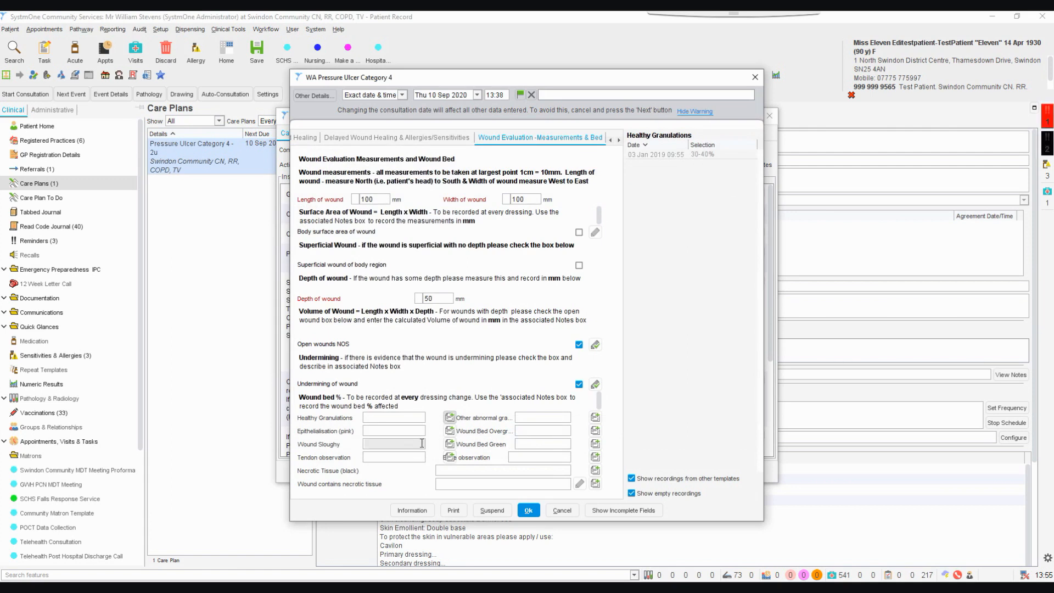
Record Wound Sloughy for the wound bed with the preset note 70-80%
click(453, 447)
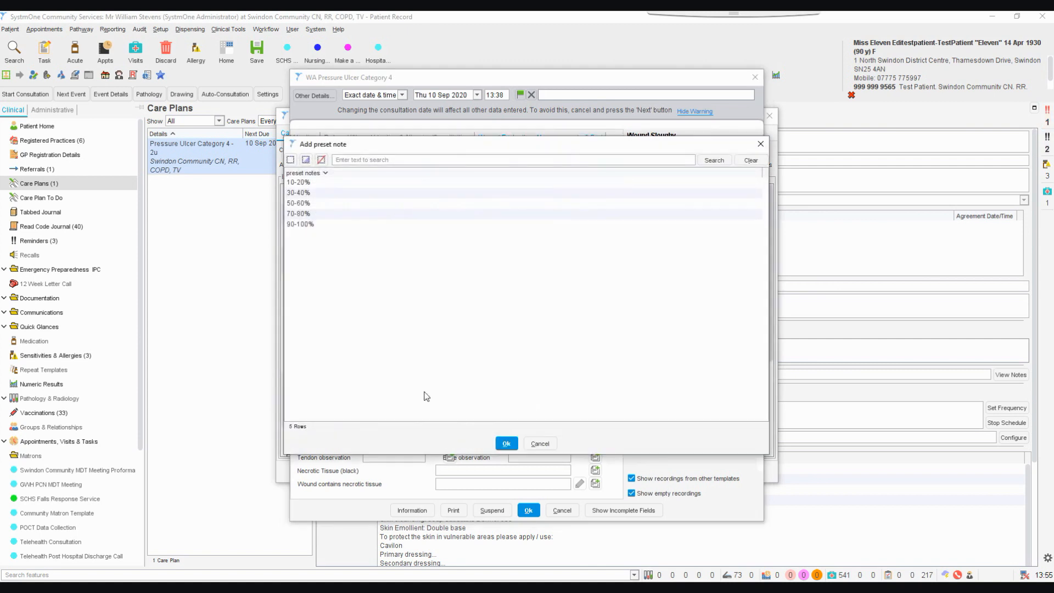
click(319, 214)
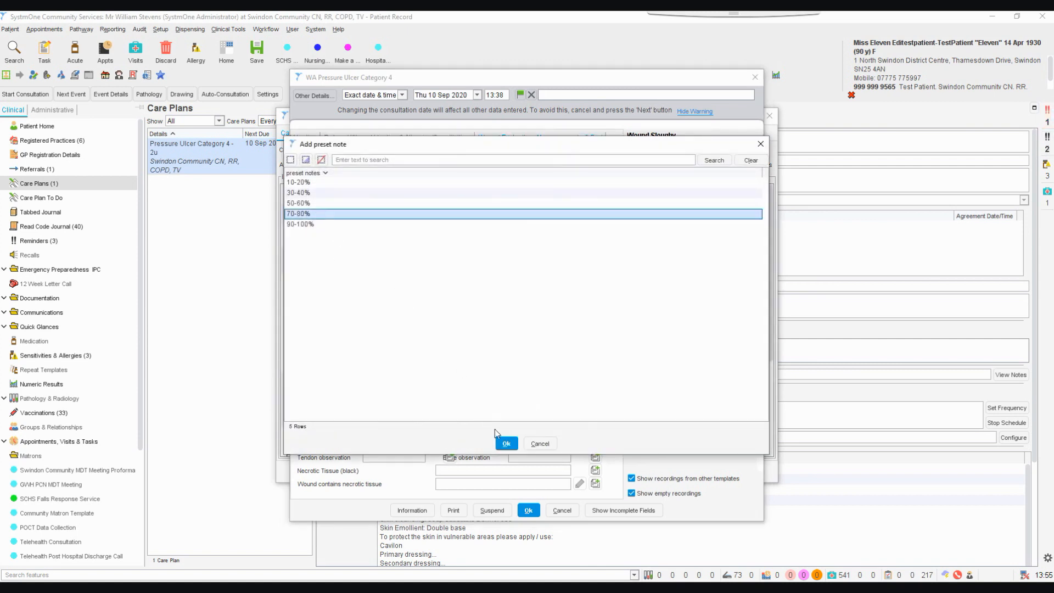
click(506, 443)
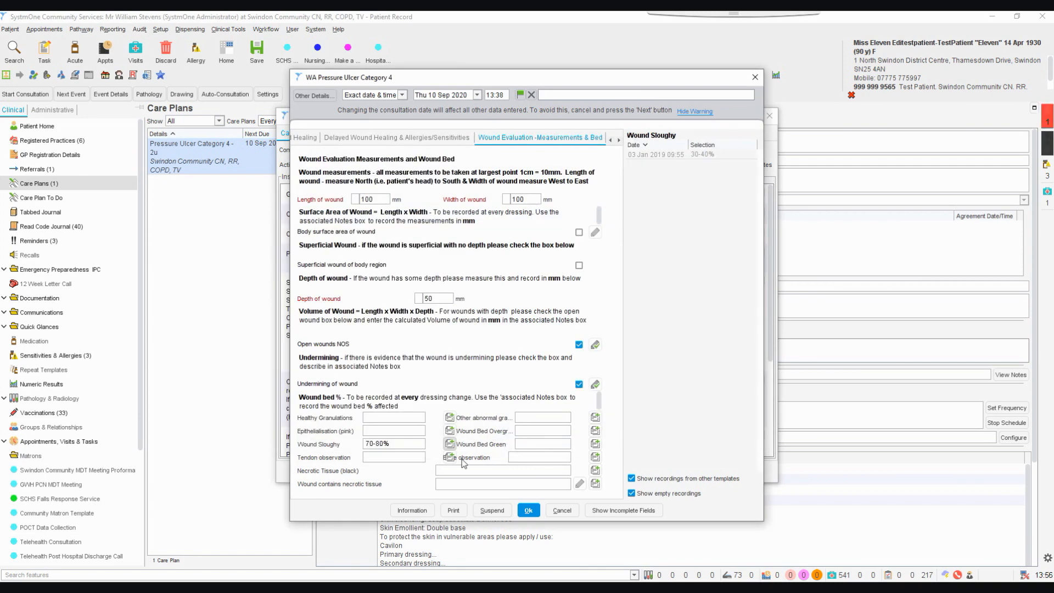
Try to fill in Tendon observation for the wound bed with the preset note 10-20%
click(494, 459)
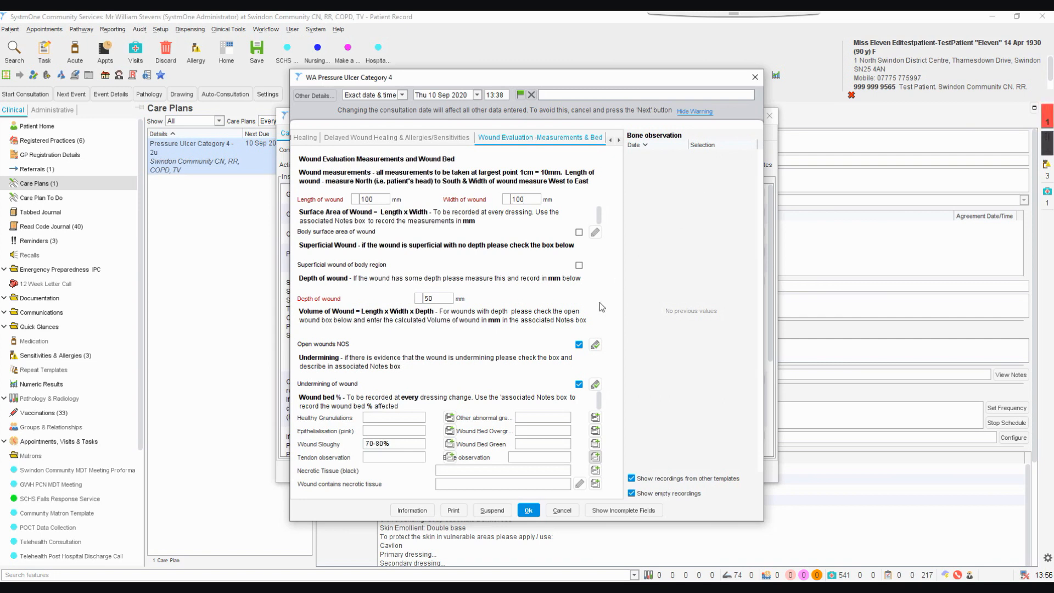
click(449, 457)
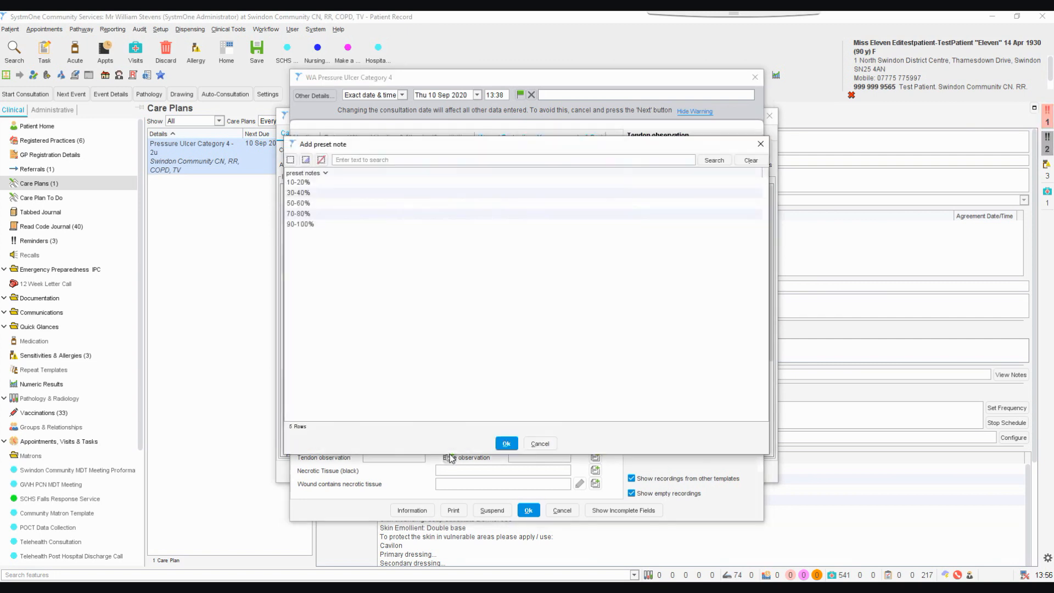
click(328, 184)
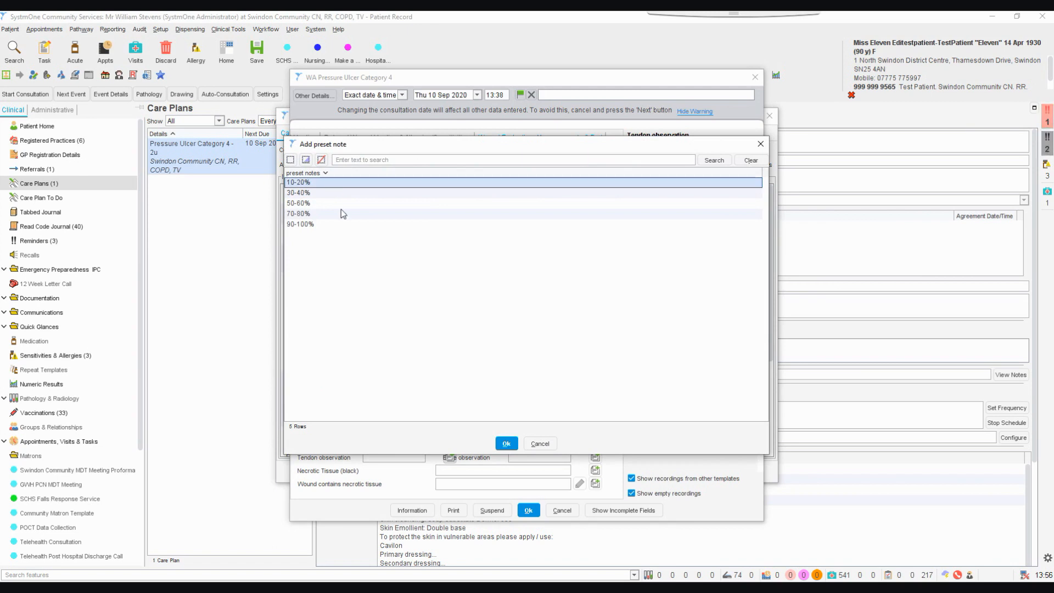
click(506, 444)
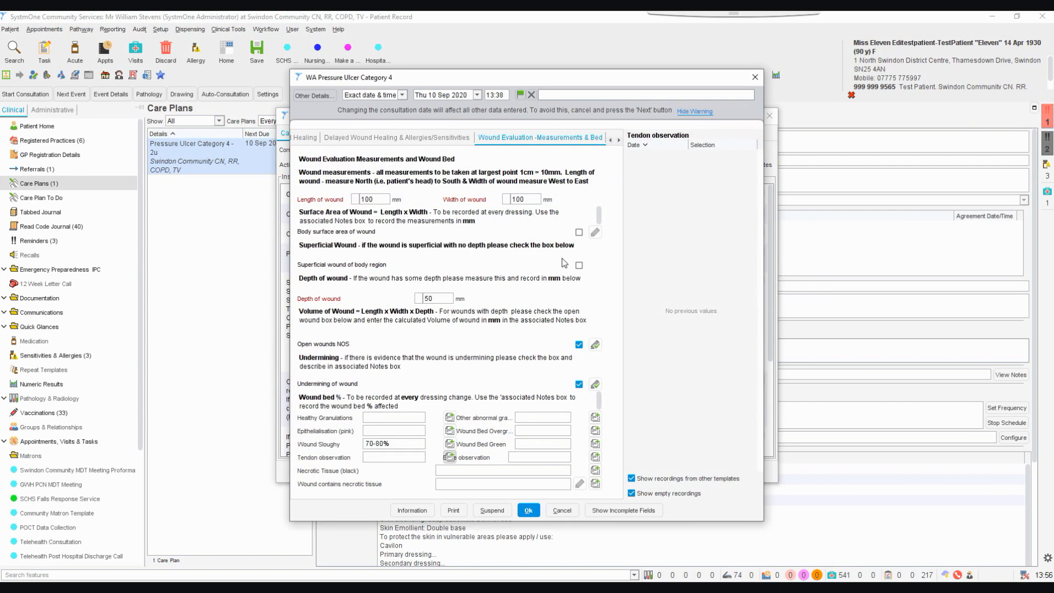
In the exudate evaluation section, mark the exudate as High amount - saturated secondary dressing and its colour as purulent (green / yellow)
click(619, 141)
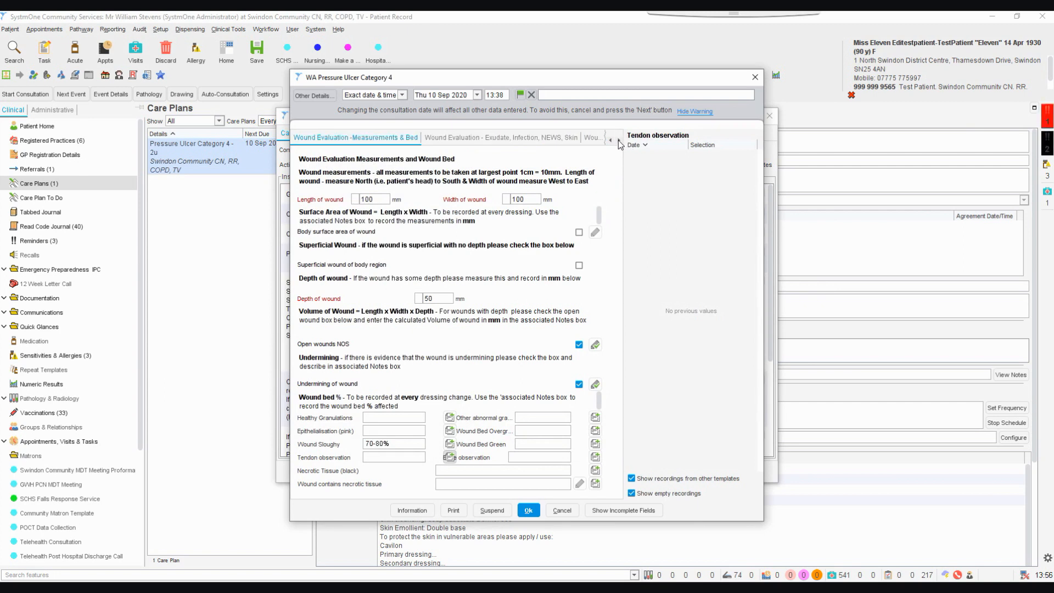
click(532, 137)
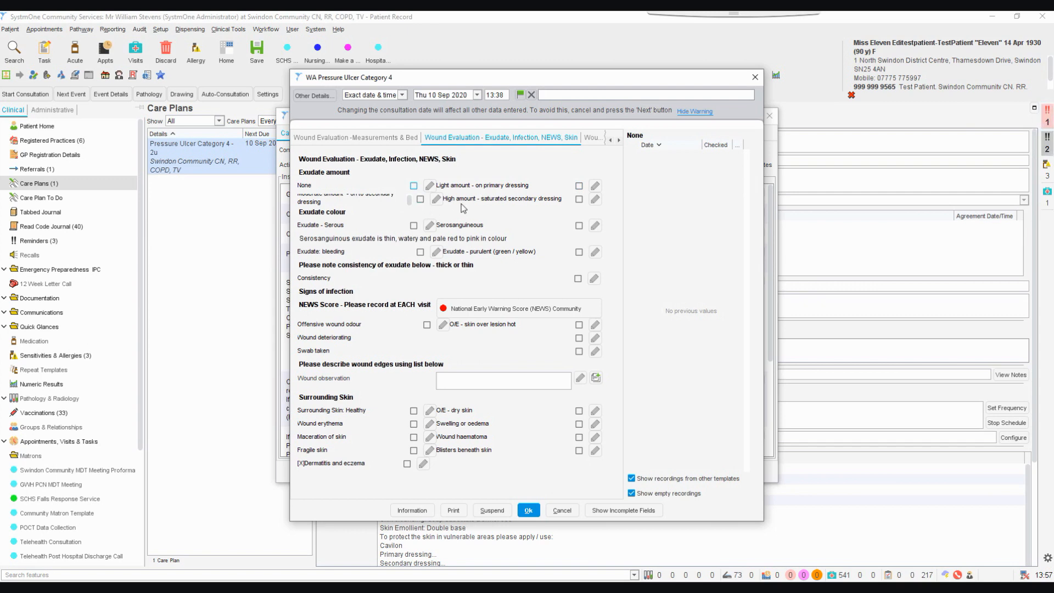
click(579, 200)
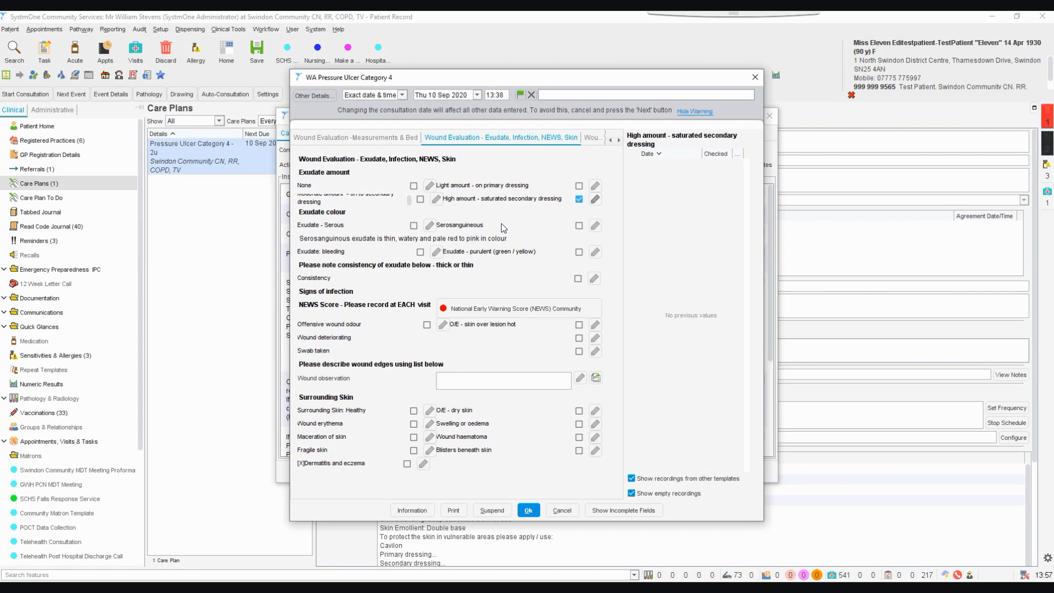
click(579, 252)
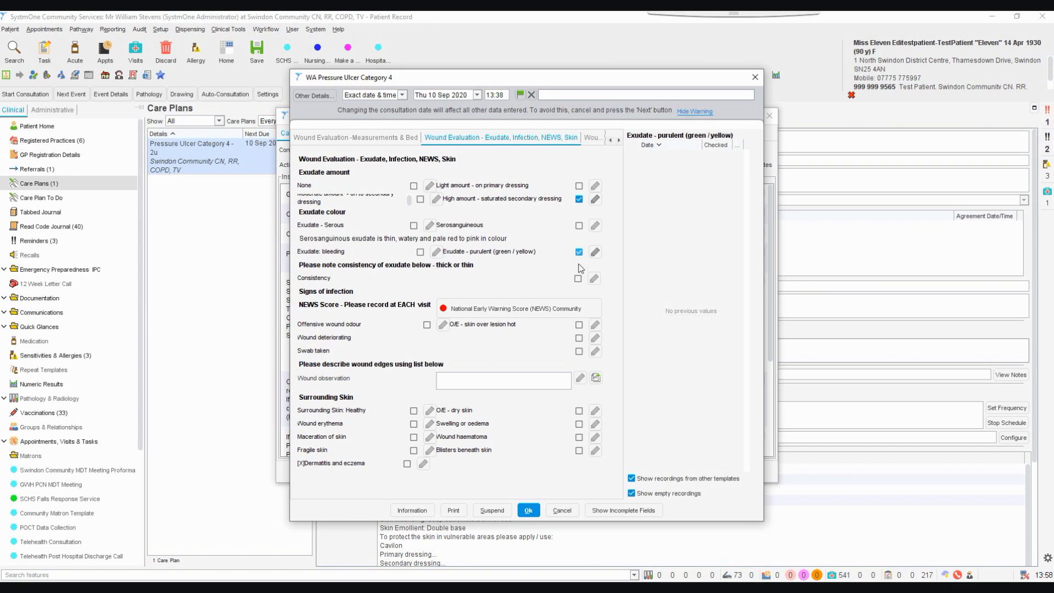
Mark the exudate Consistency and record thick or thin in its notes
click(578, 279)
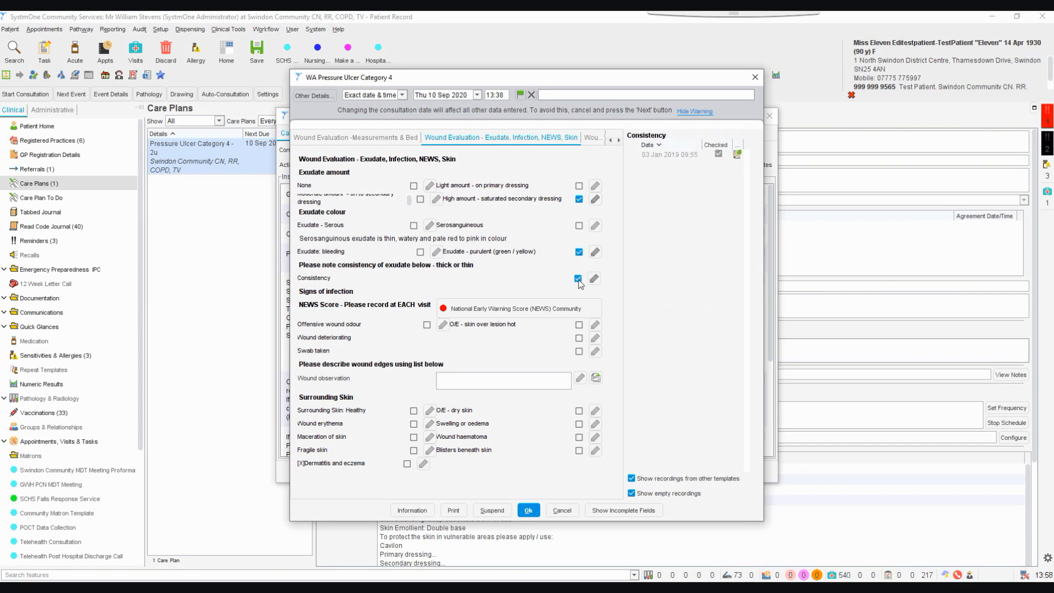
click(594, 279)
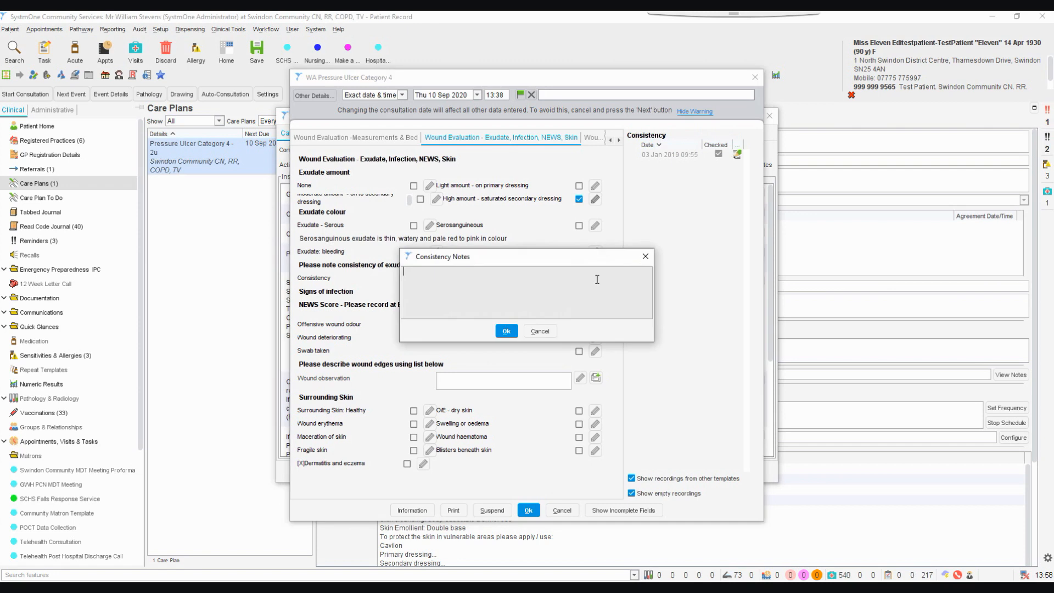
text(thick)
click(512, 332)
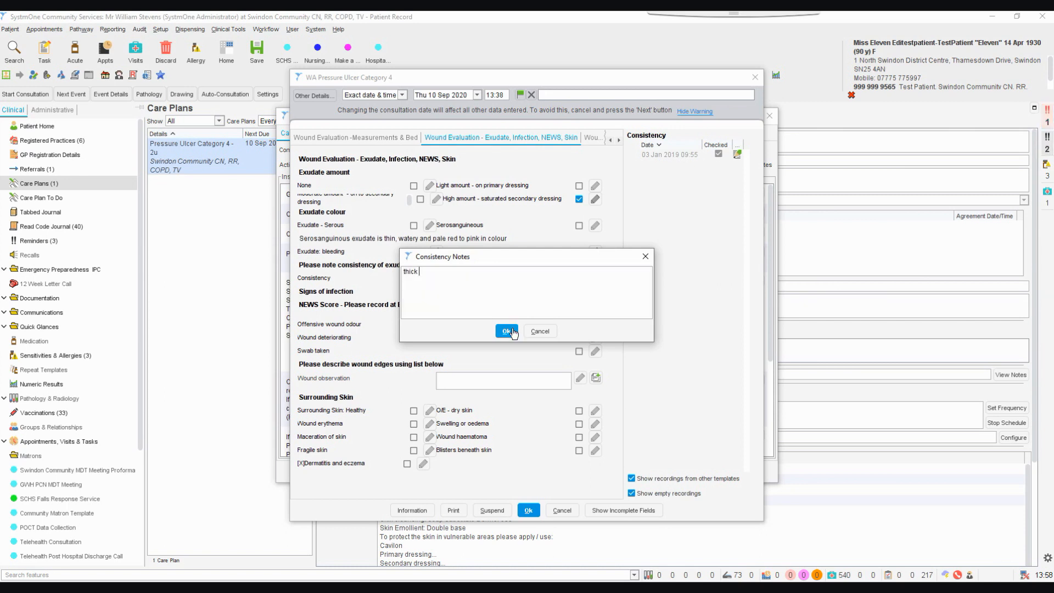
text(or)
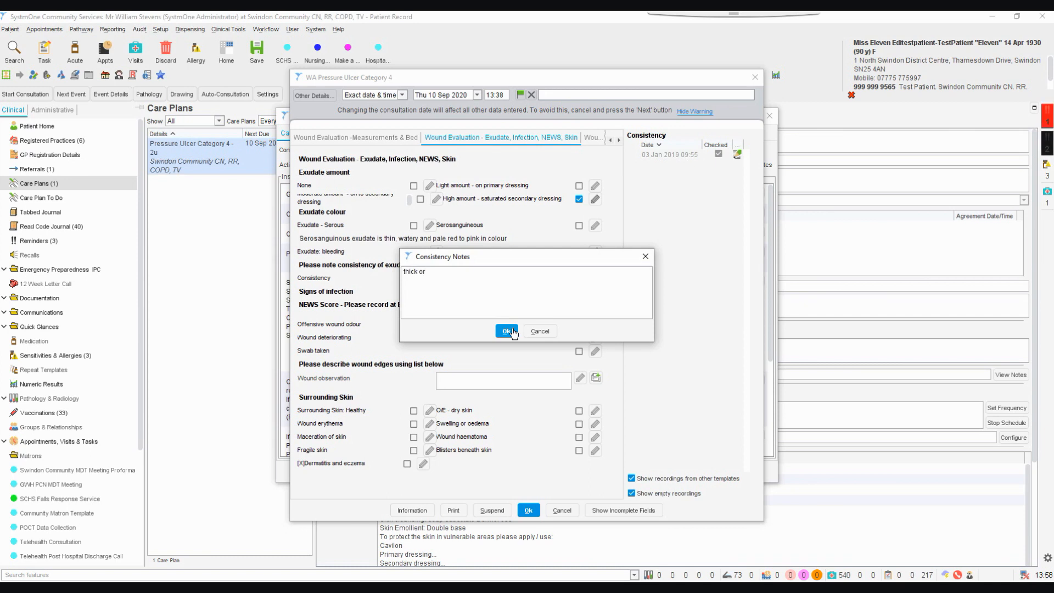
text( thin)
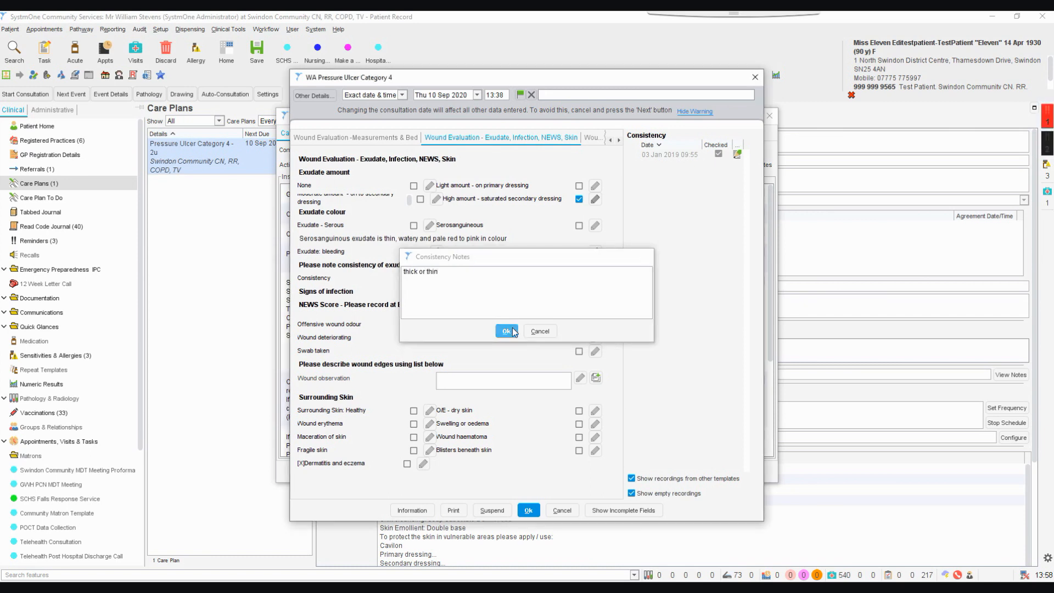
click(512, 331)
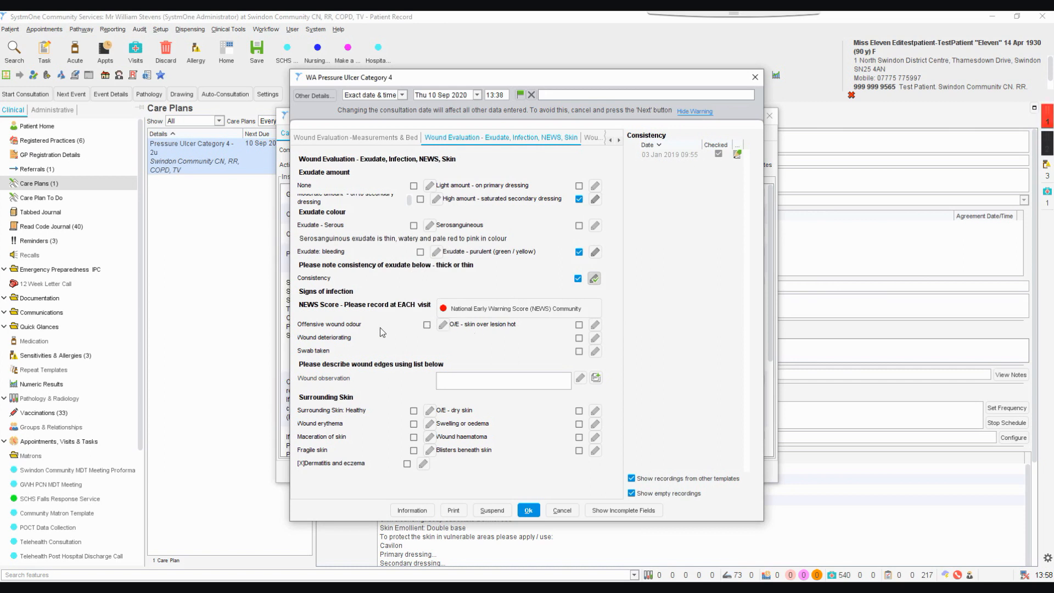
Mark Offensive wound odour and Wound deteriorating as infection signs, and describe the wound edges with the preset note Inflamed
click(427, 325)
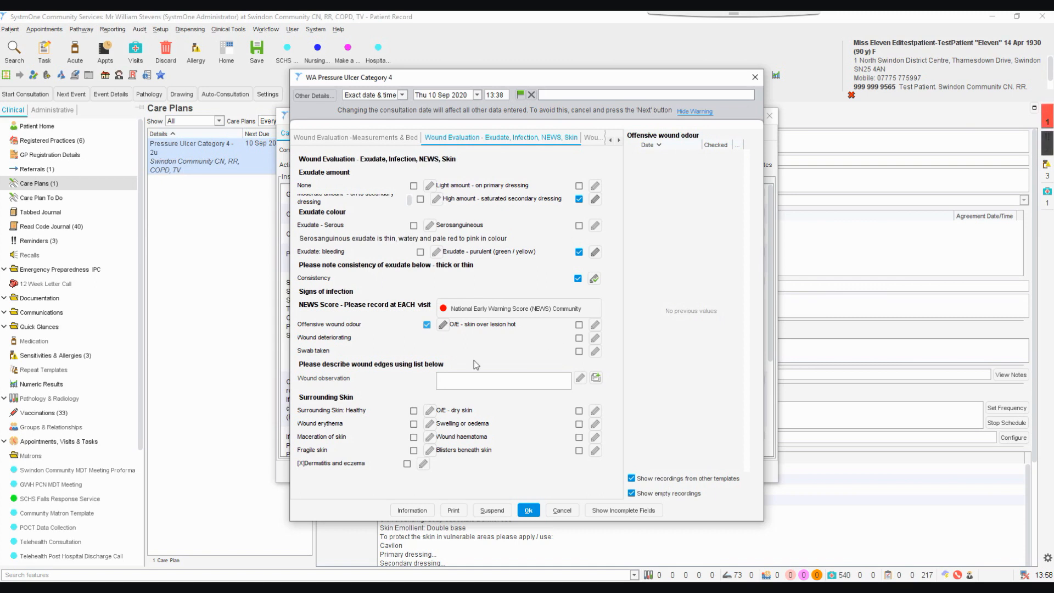
click(579, 338)
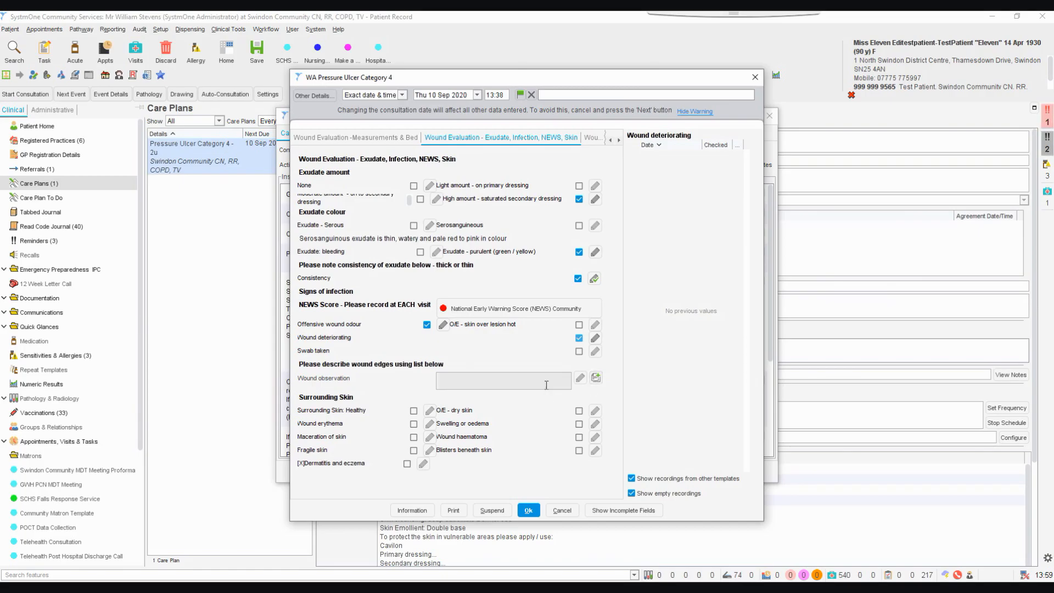
click(596, 377)
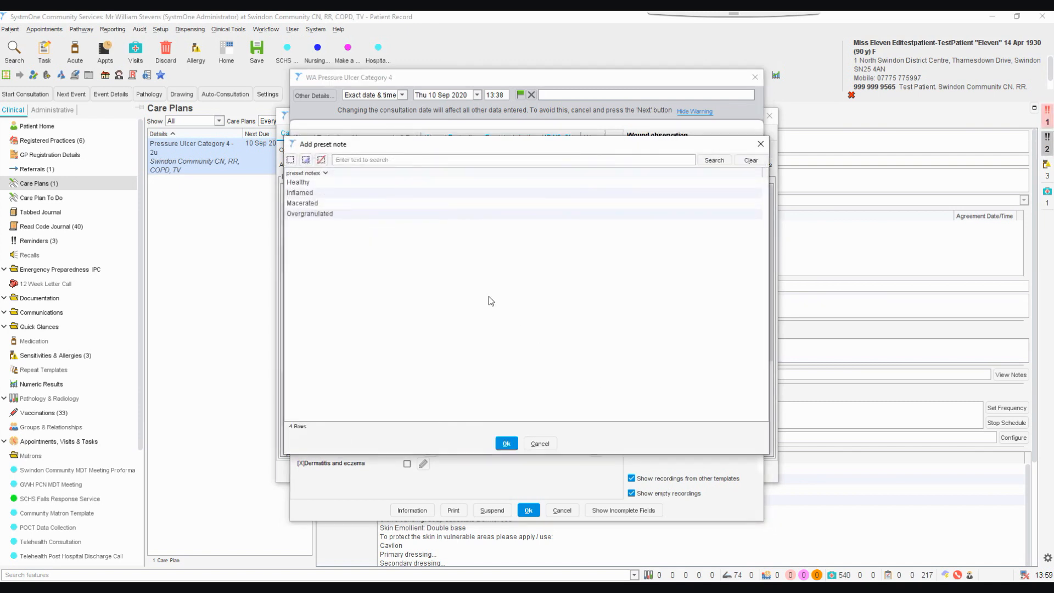
click(324, 194)
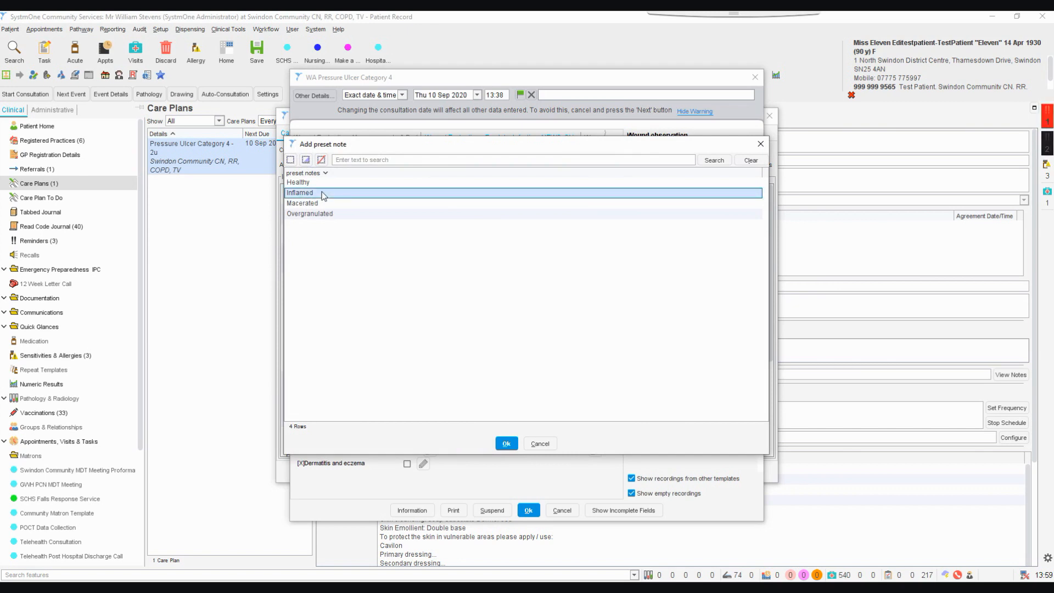
click(506, 444)
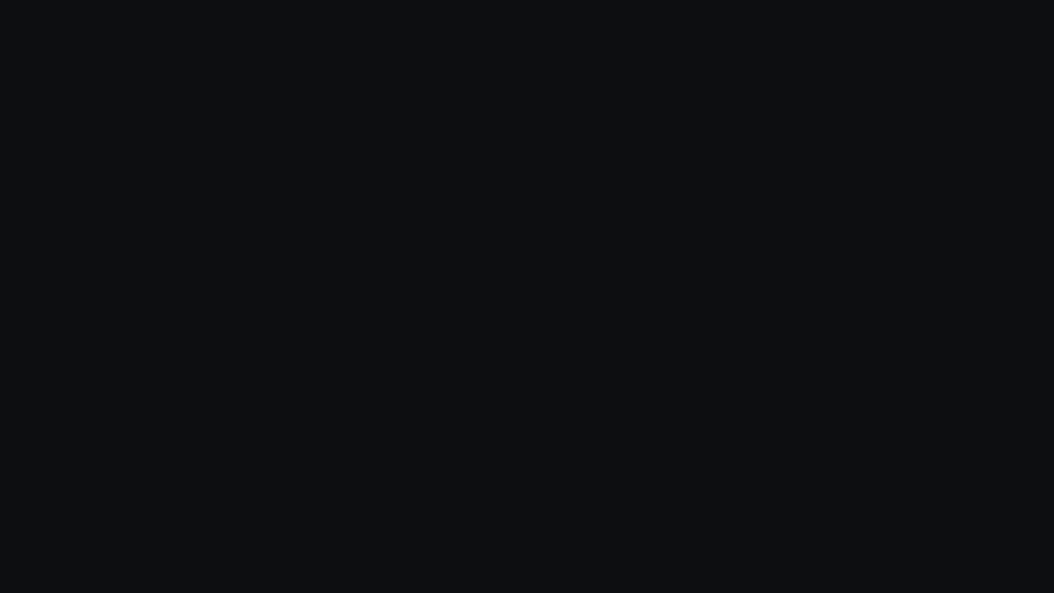
Mark Wound erythema, Maceration of skin and Fragile skin for the surrounding skin
click(413, 424)
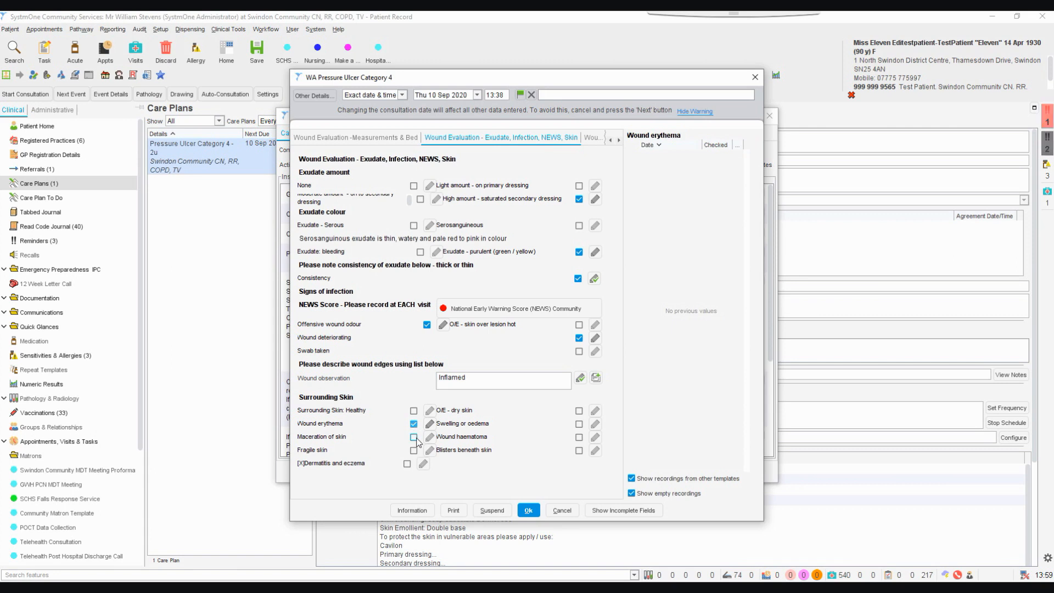
click(413, 438)
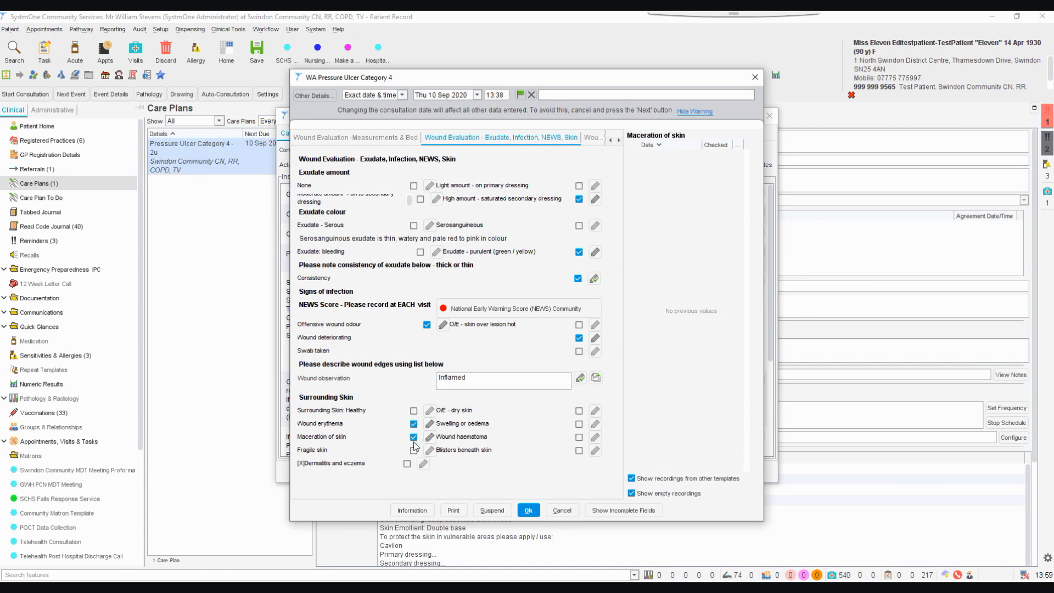
click(413, 451)
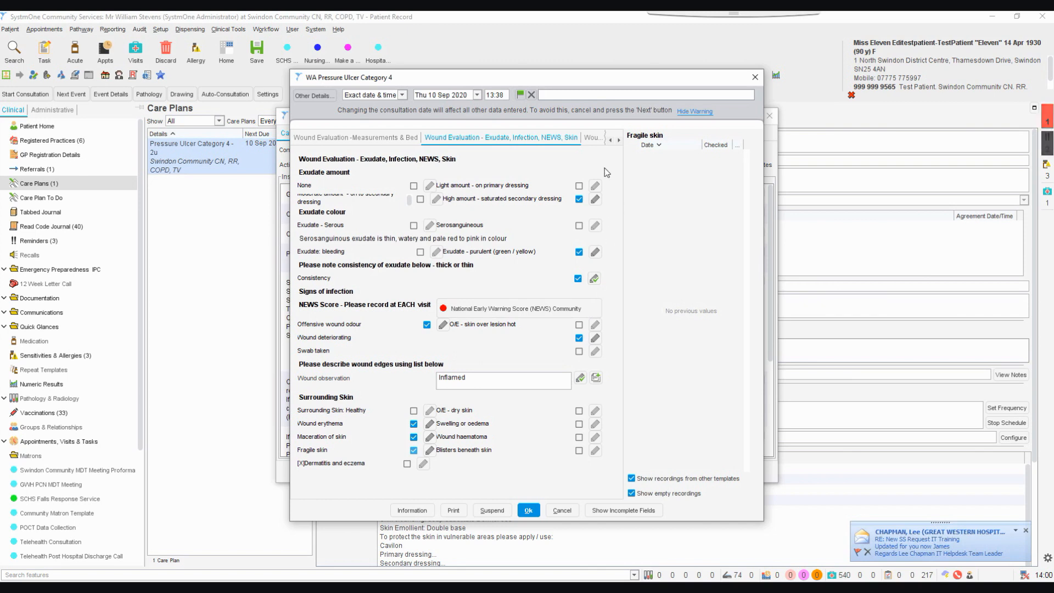
Record Pain at dressing change in the wound pain section and set the pain severity in the wound care Pain Chart to Moderate (5)
click(593, 138)
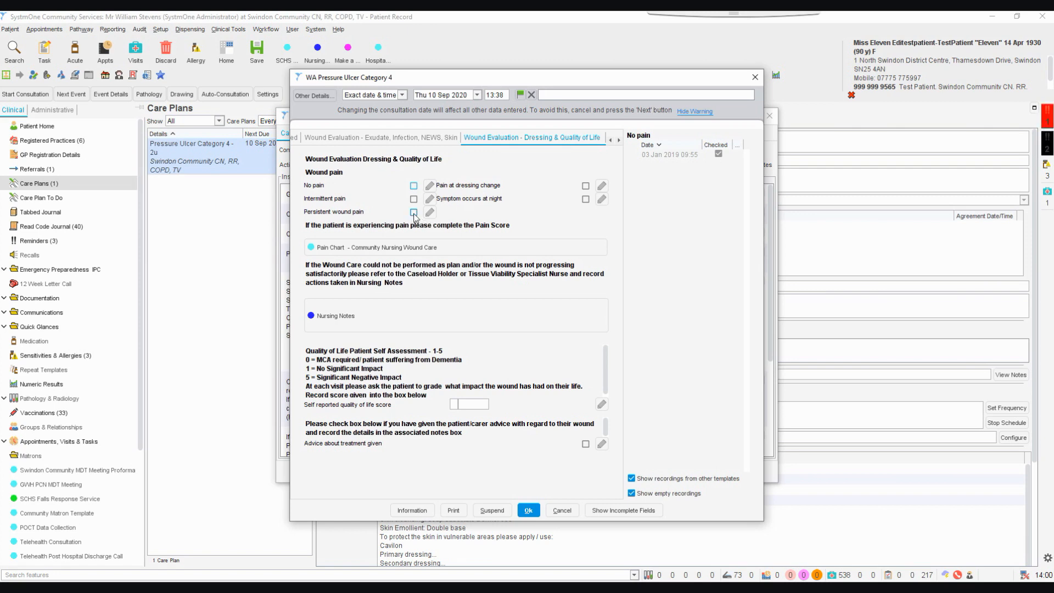
click(585, 186)
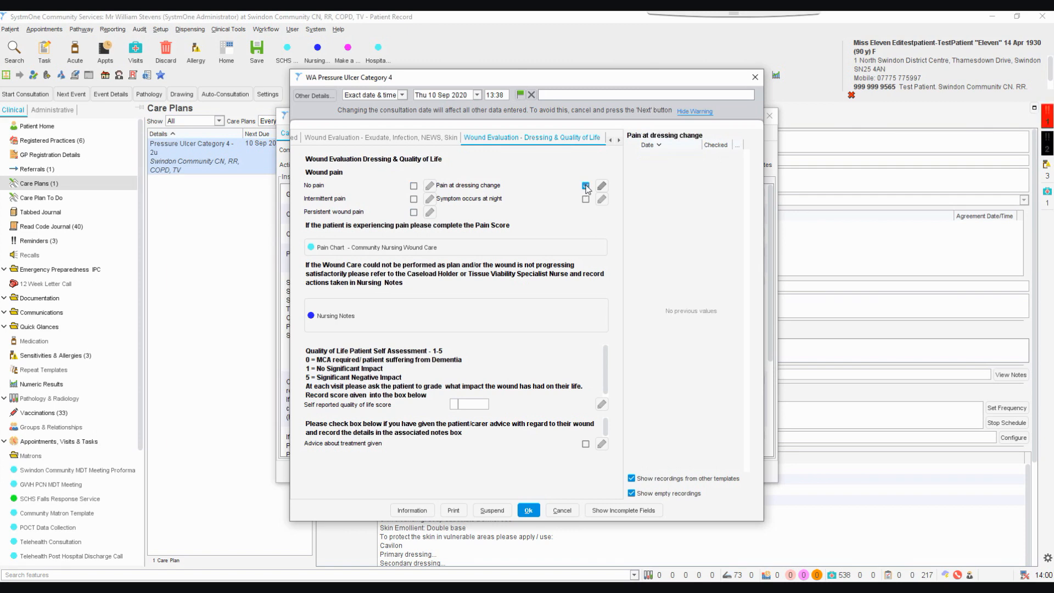
click(392, 250)
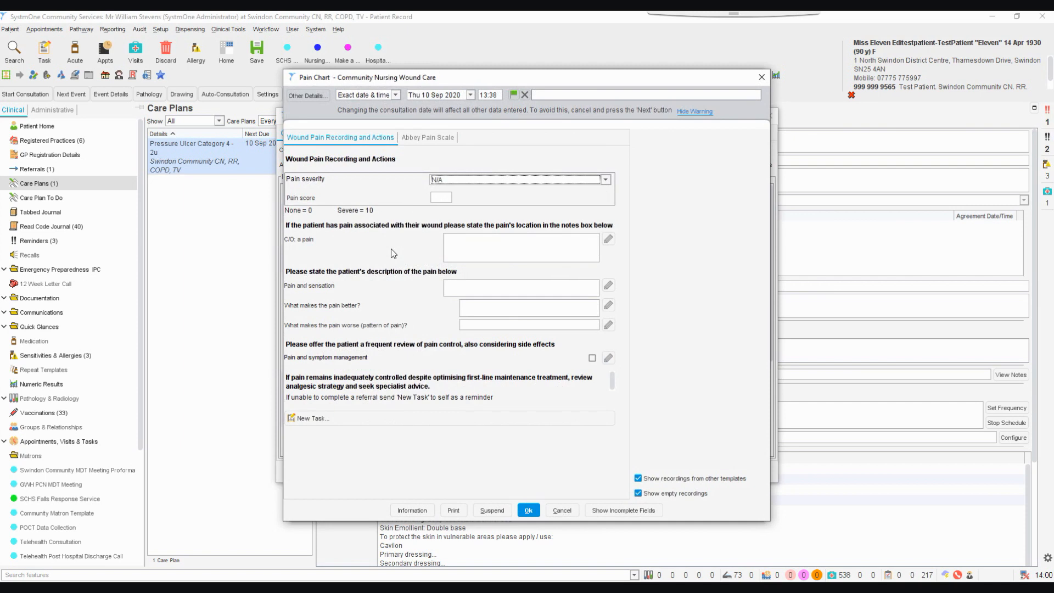
click(459, 181)
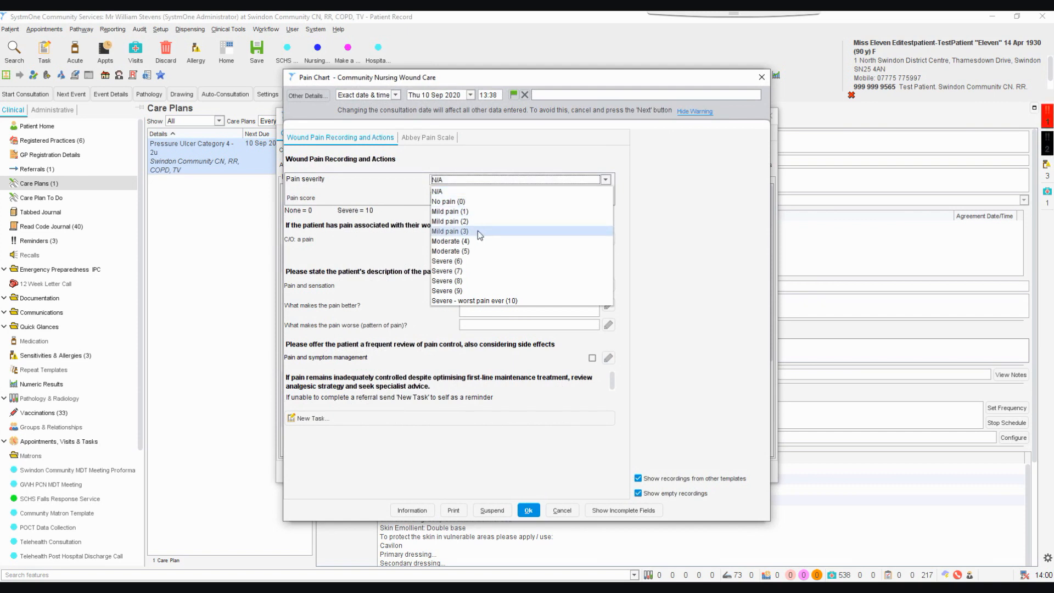
click(482, 251)
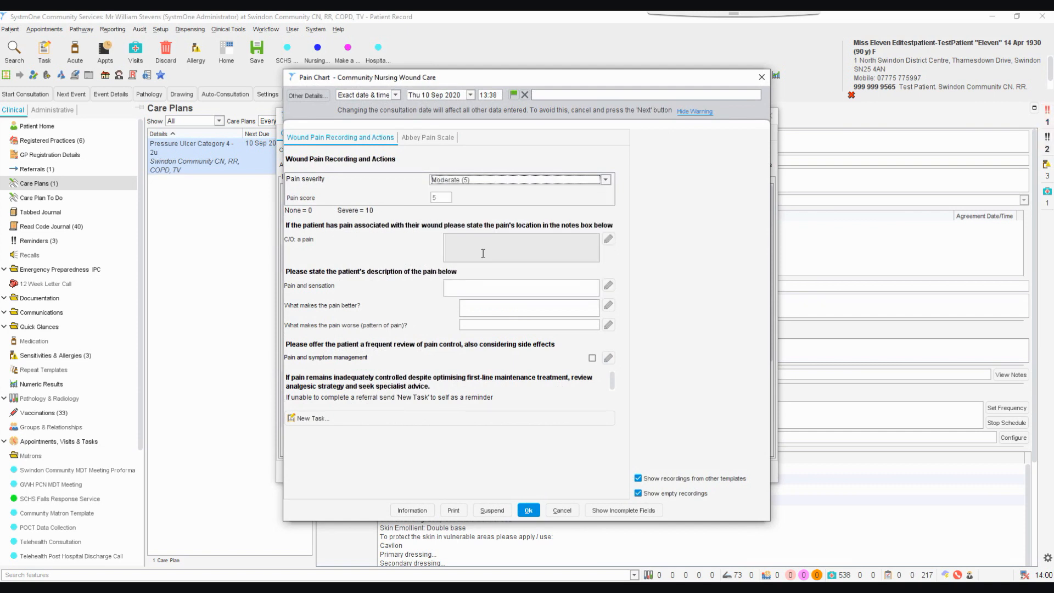
Check the Abbey Pain Scale, and enter dressing change - cavity fill as the patient's C/O: a pain note
click(427, 138)
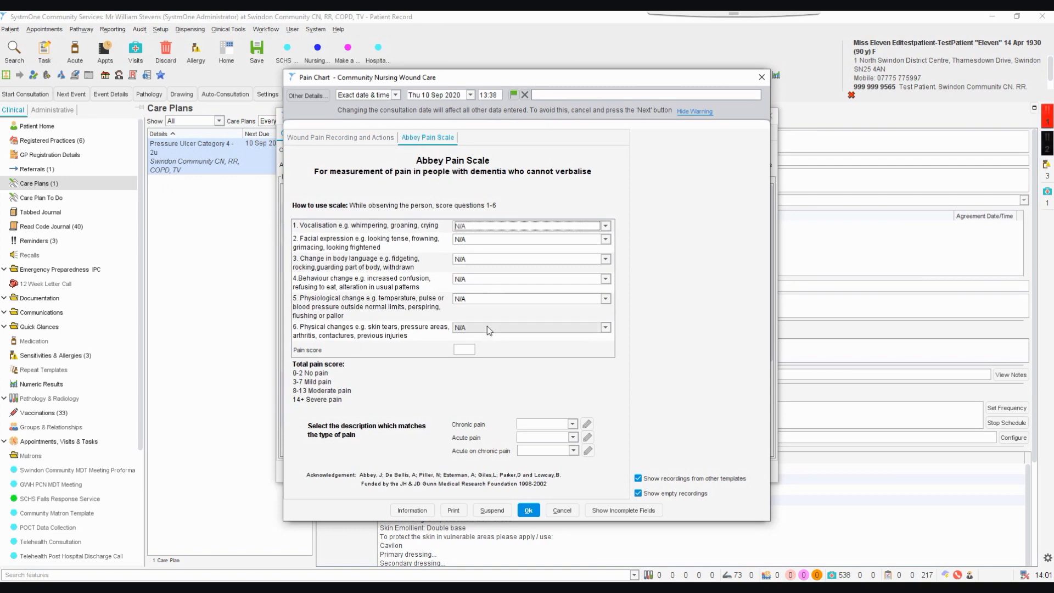
click(333, 139)
click(532, 245)
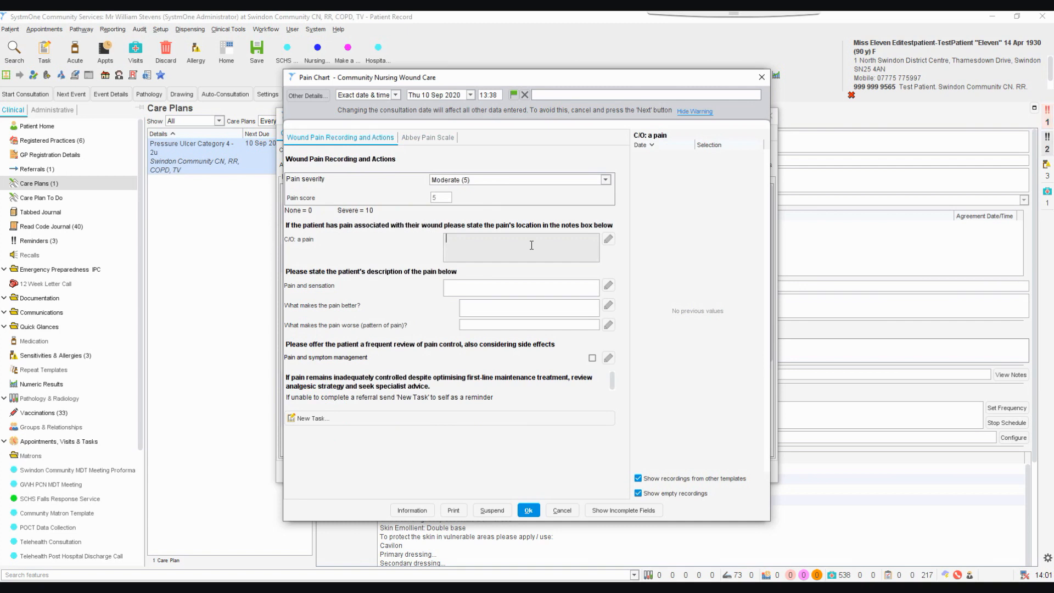
text(dress)
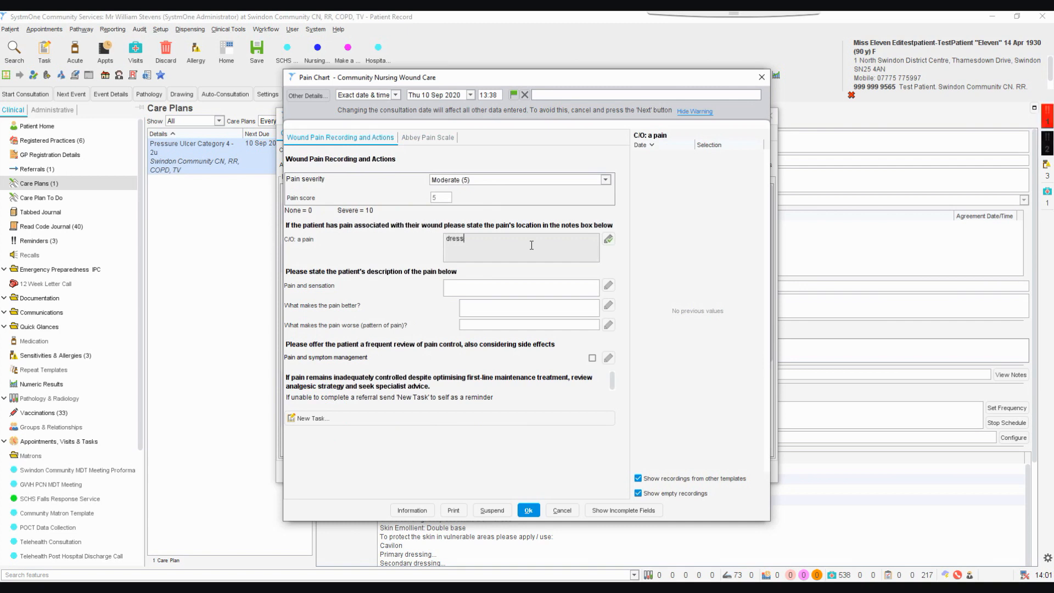
text(ing c)
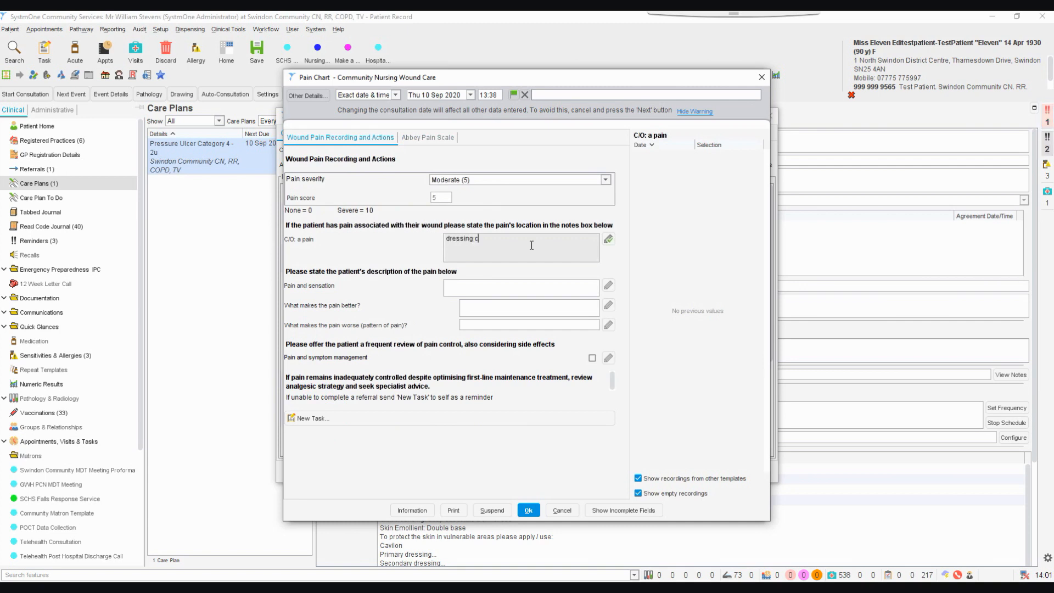
text(hange and cavi)
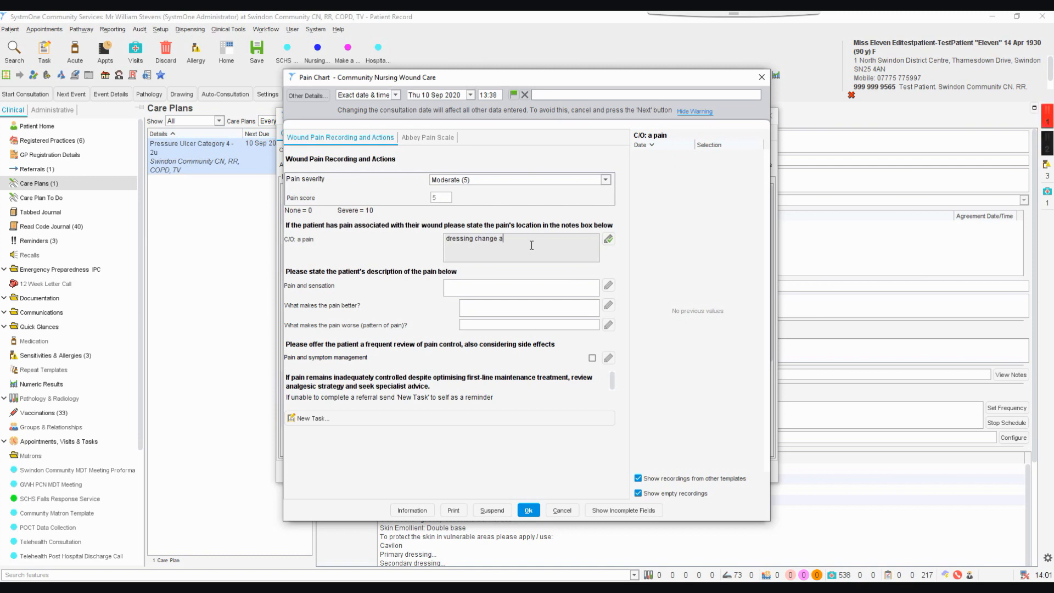
key(BackSpace)
key(BackSpace)
key(BackSpace)
key(BackSpace)
key(BackSpace)
key(BackSpace)
key(BackSpace)
key(BackSpace)
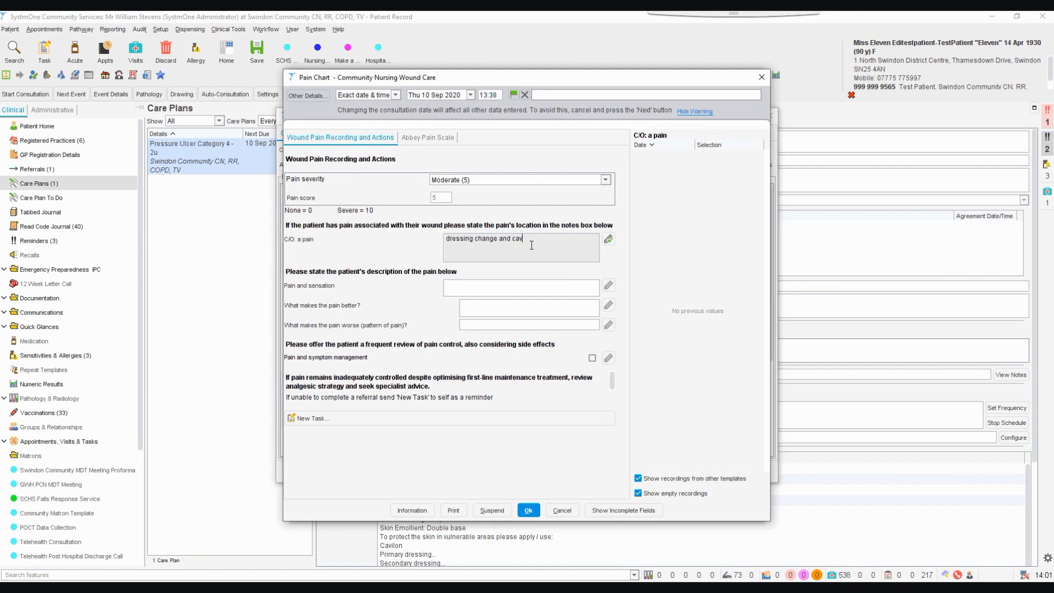
text(- cavity fill)
Describe the pain and sensation as stabbing, and enter nothing for what makes the pain better
click(579, 286)
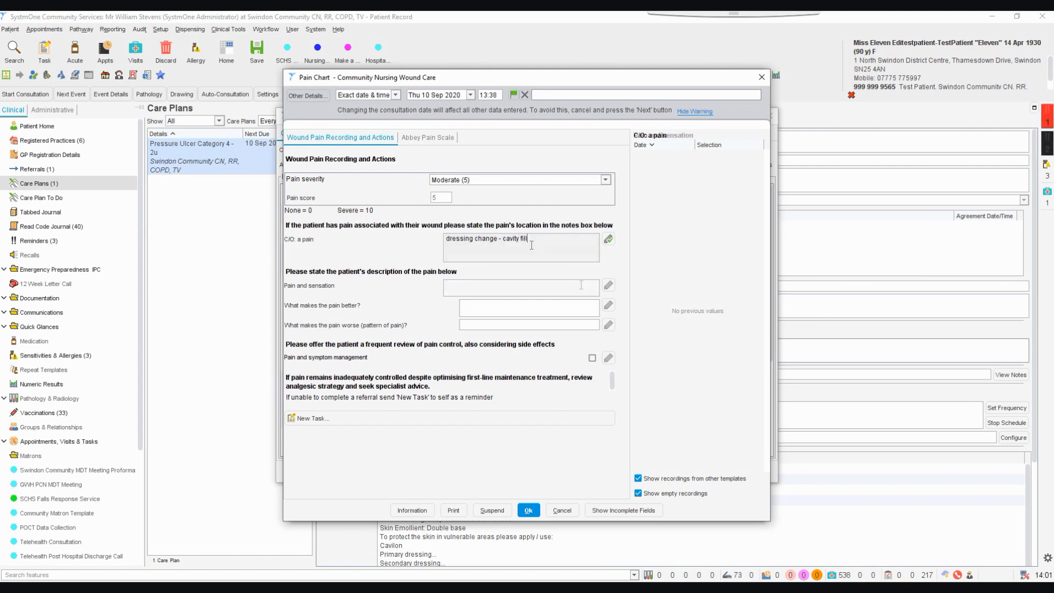
text(stabbing)
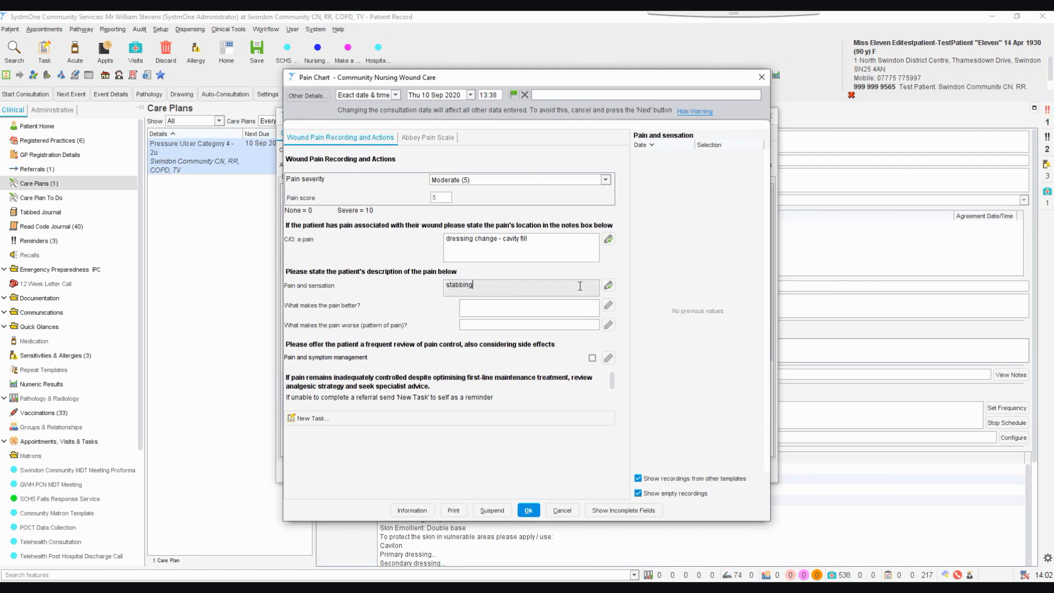
click(582, 311)
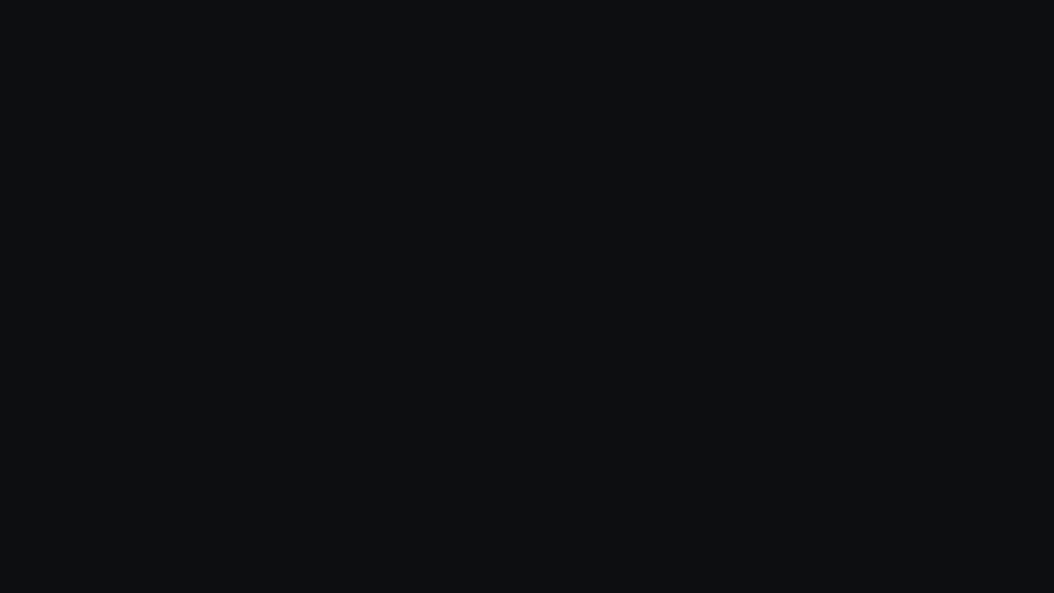
text(nothing)
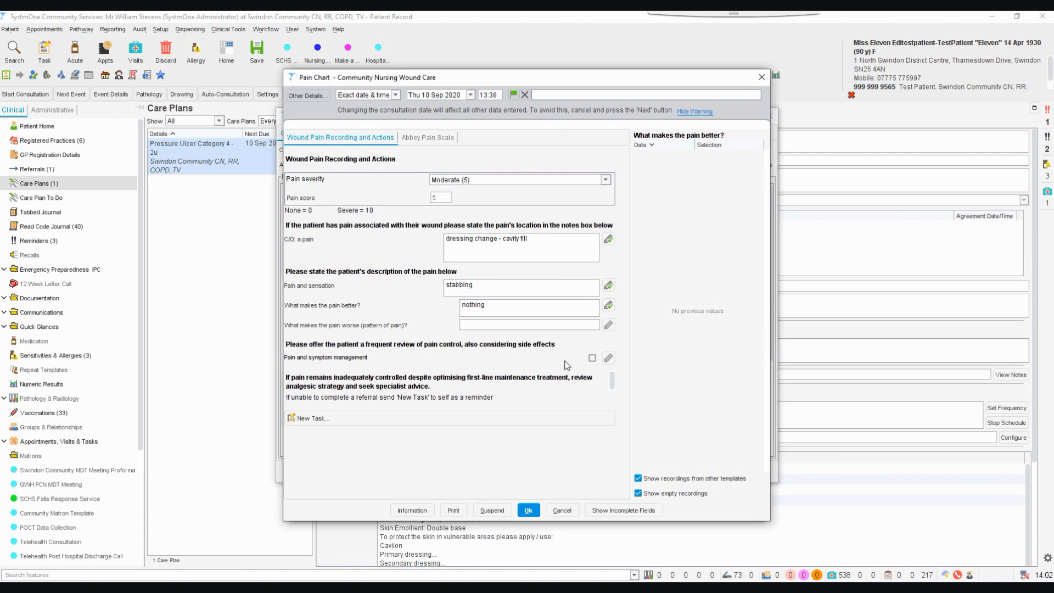
Mark Pain and symptom management with the note "refer to GP", and save the Pain Chart
click(594, 359)
click(592, 358)
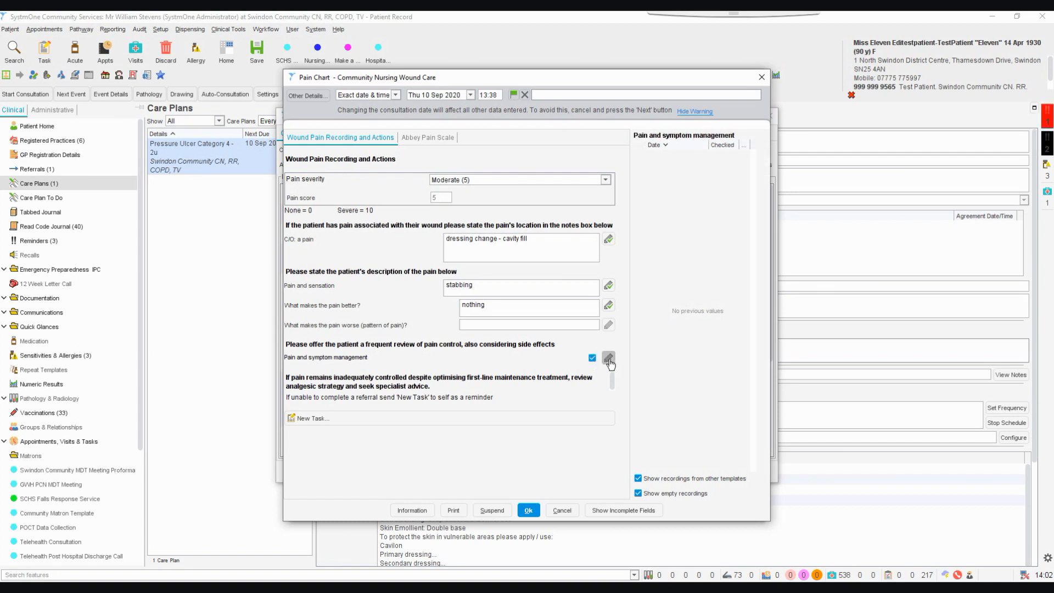
click(608, 358)
text(ref)
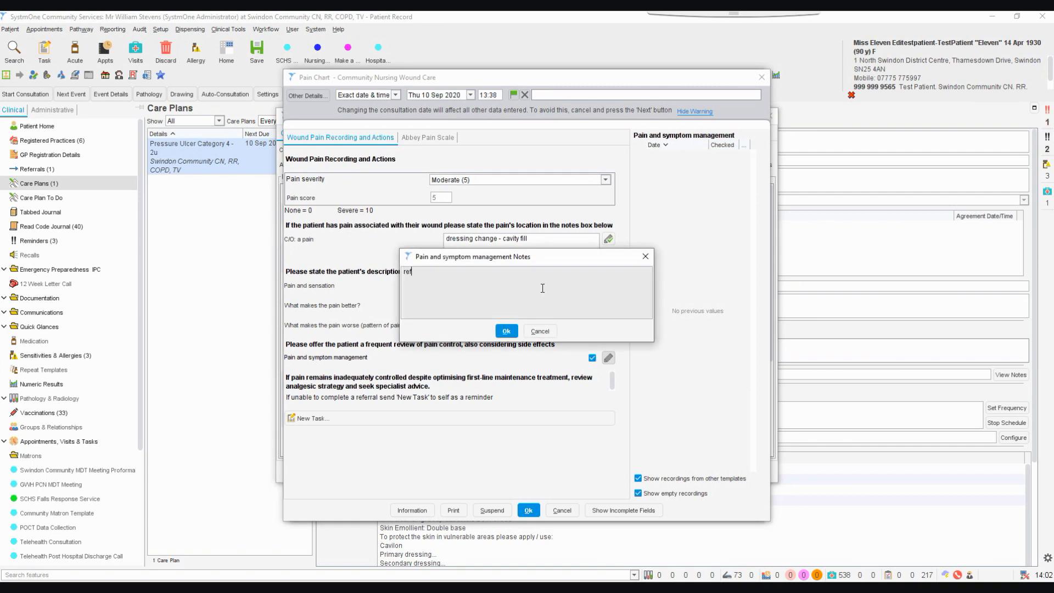
text(er to GP)
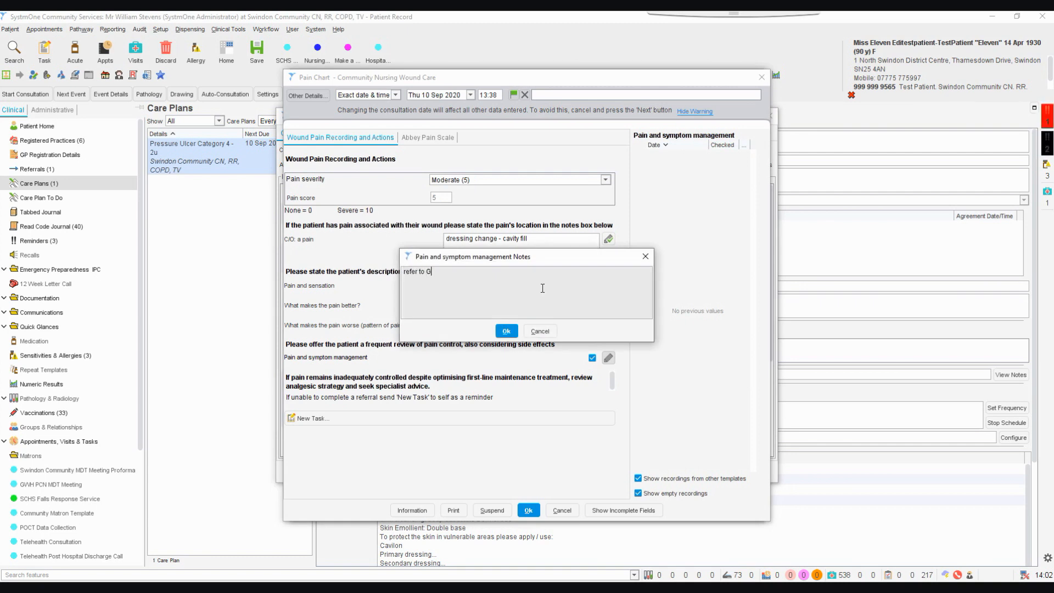
click(506, 331)
click(528, 510)
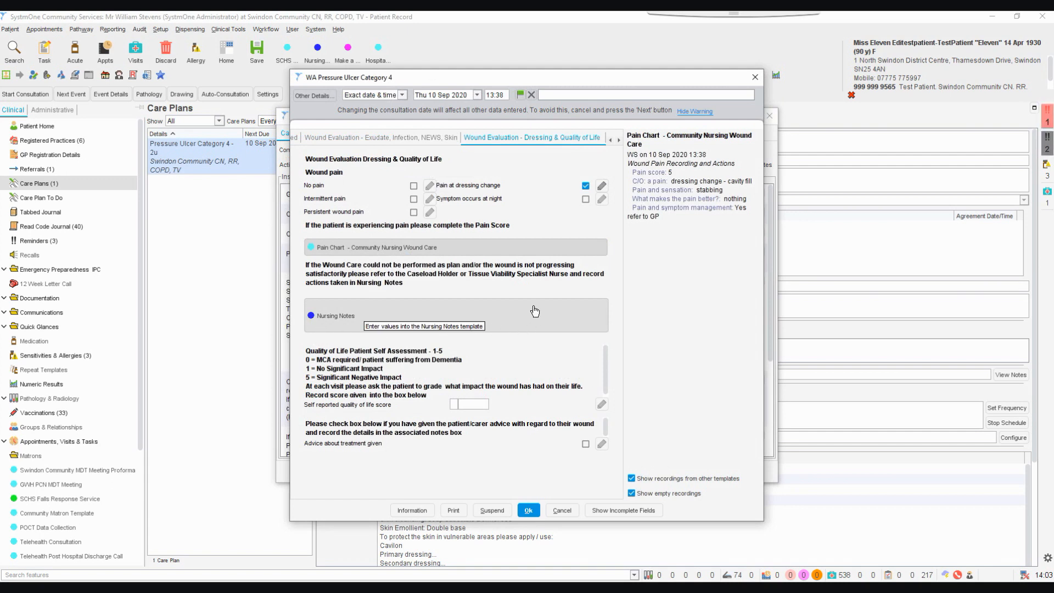
Set the self reported quality of life score to 5 and mark Advice about treatment given
click(462, 403)
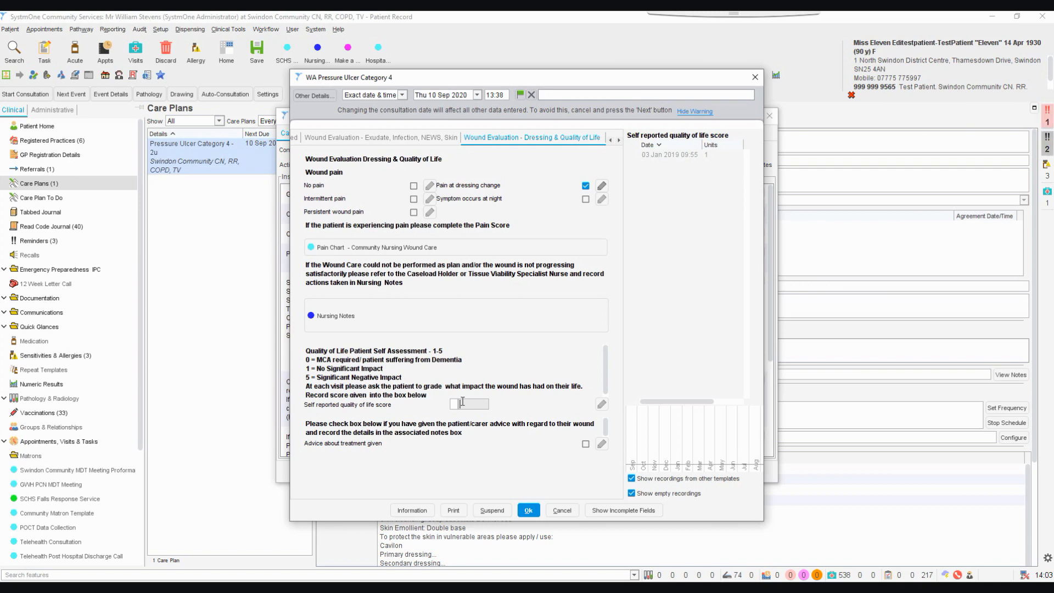
text(5)
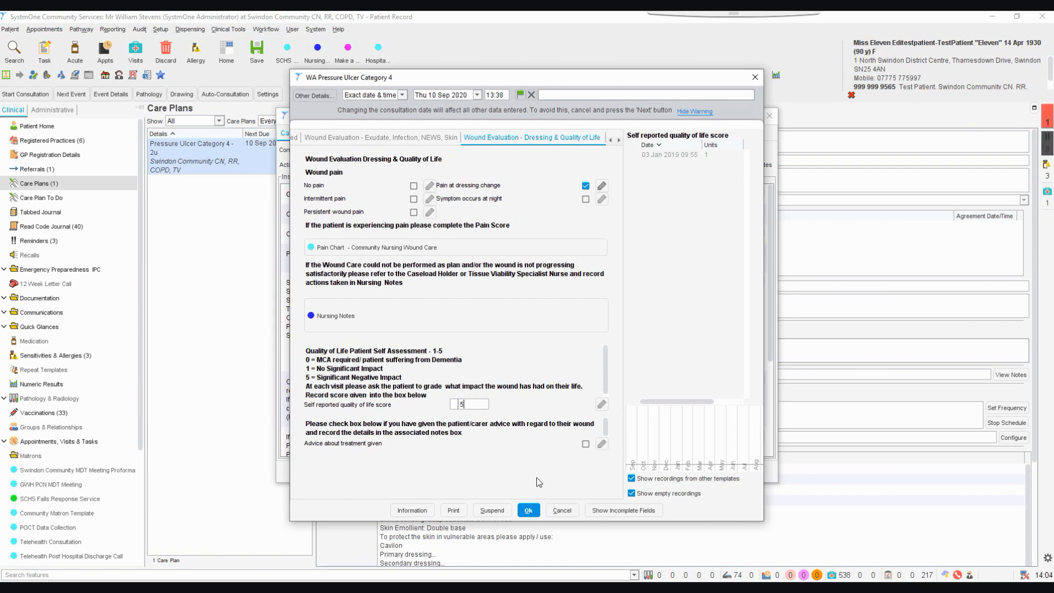
click(585, 443)
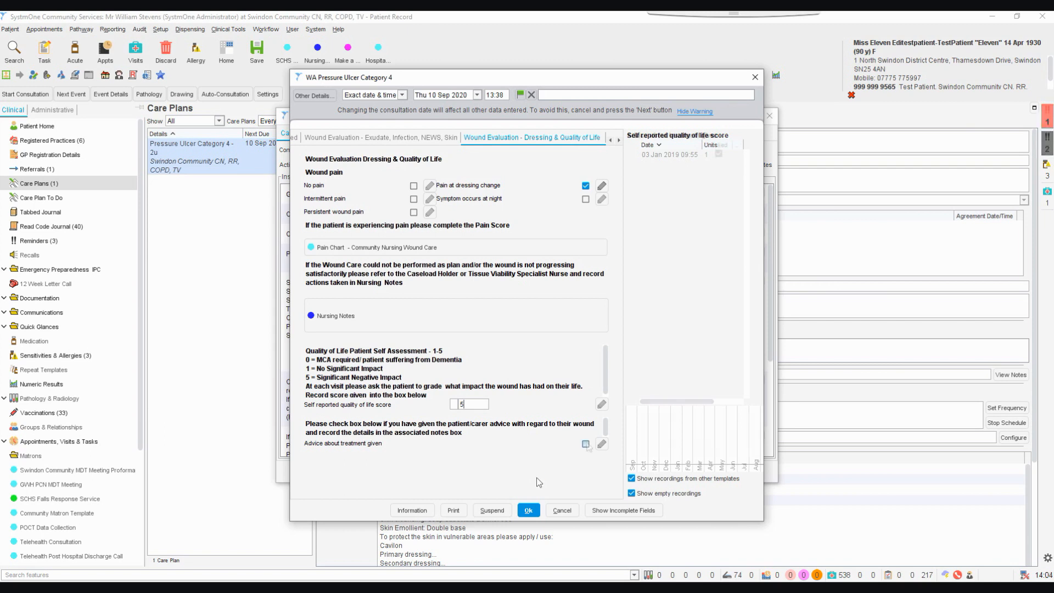
Add the treatment advice note "Carers advised to reposition every 2hrs to off-load sacrum." and save the category 4 wound assessment
click(603, 445)
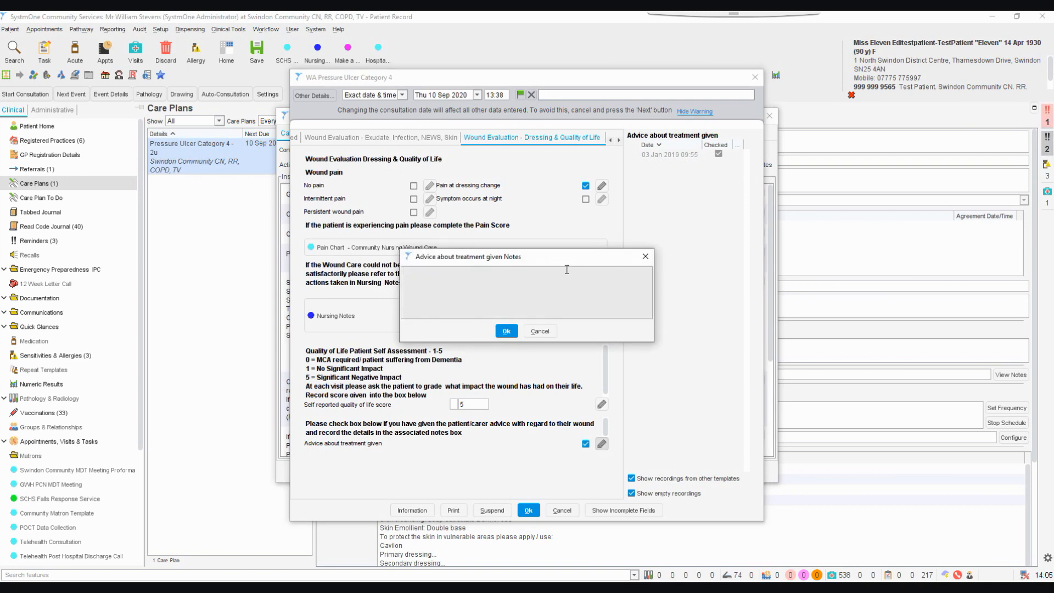
text(Carers)
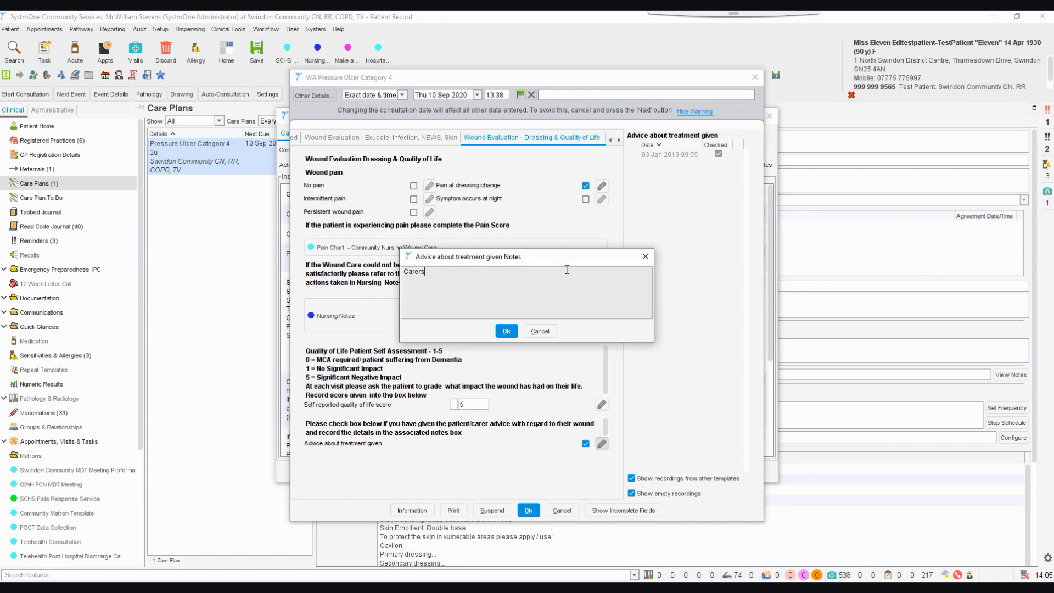
text( advised)
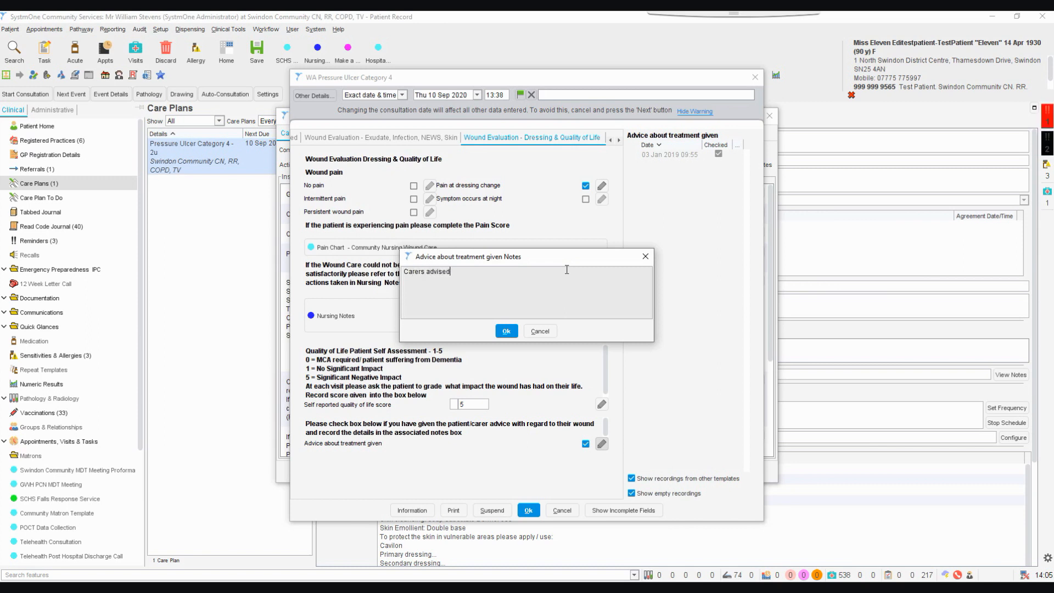
text( to repos)
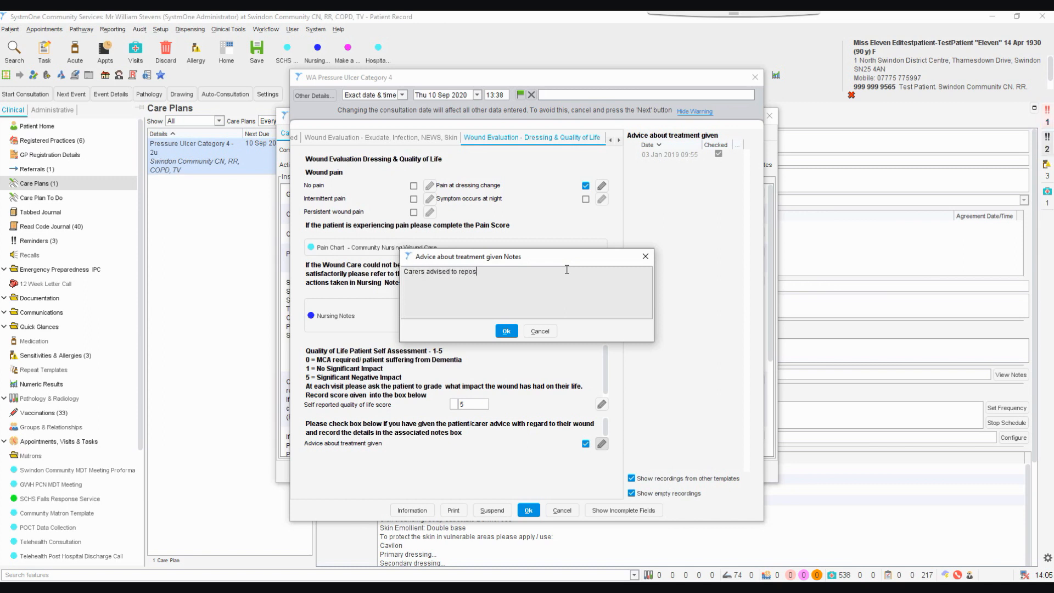
text(ition e)
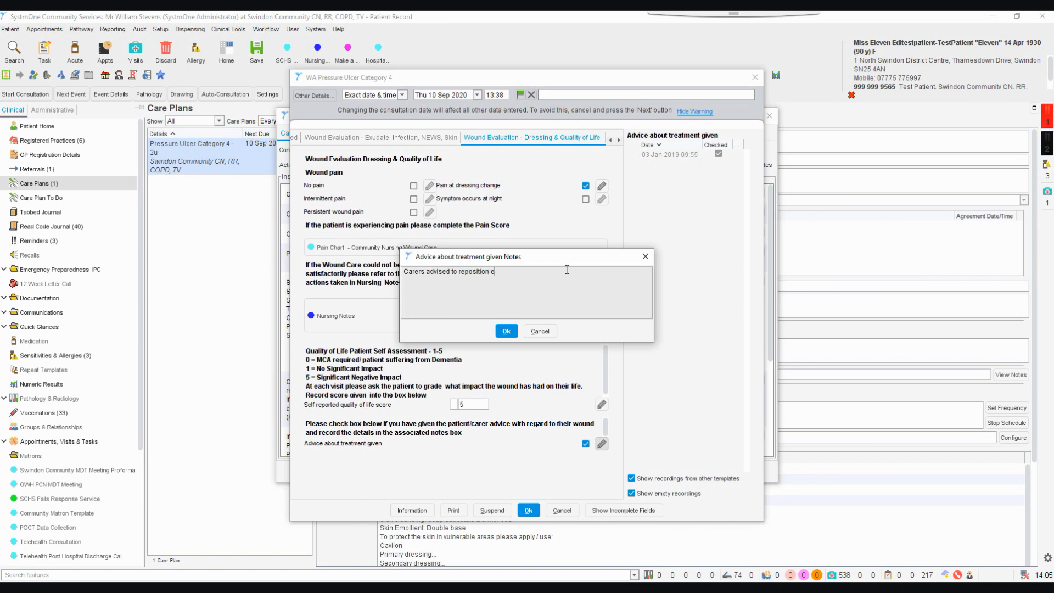
text(very 2hrs)
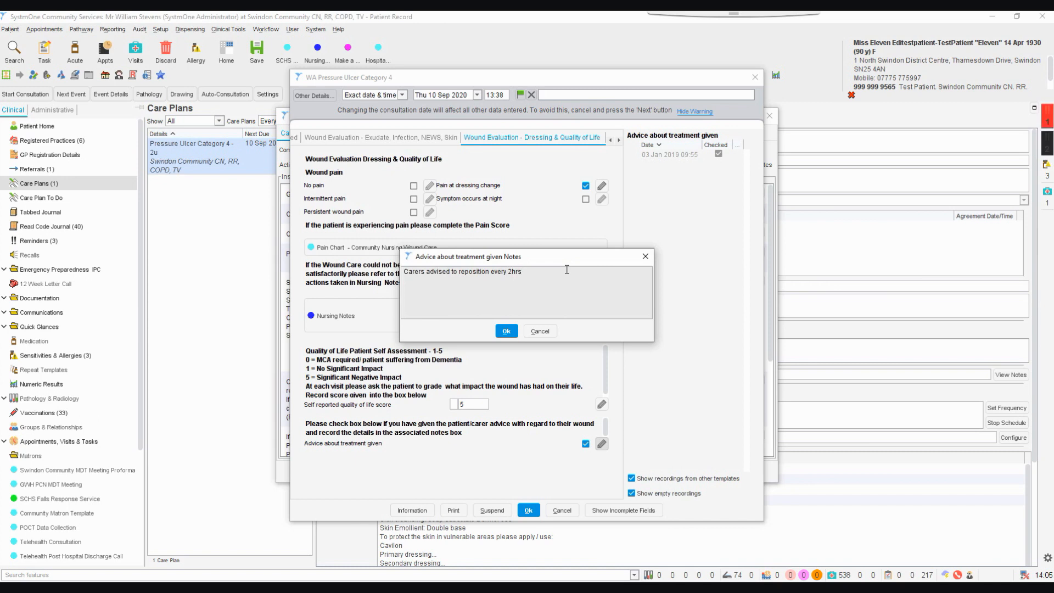
text( t)
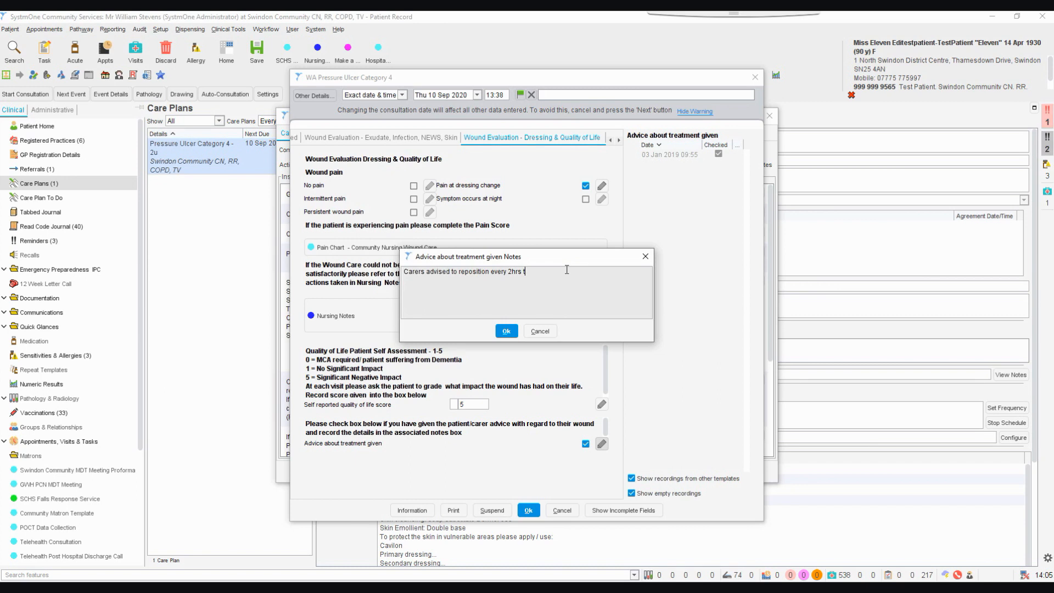
text(o off-lo)
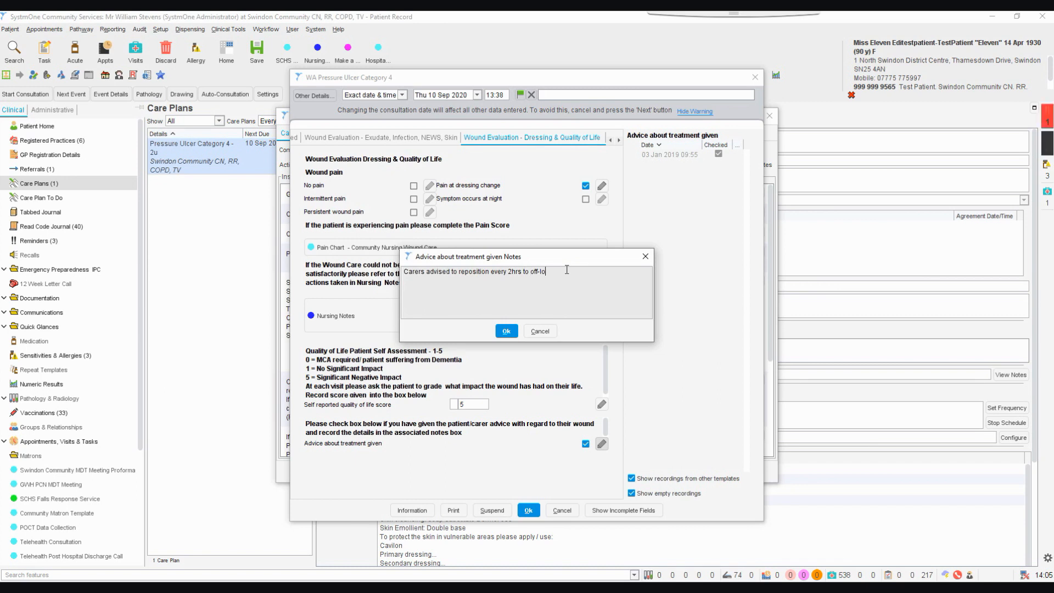
text(ad sacrum.)
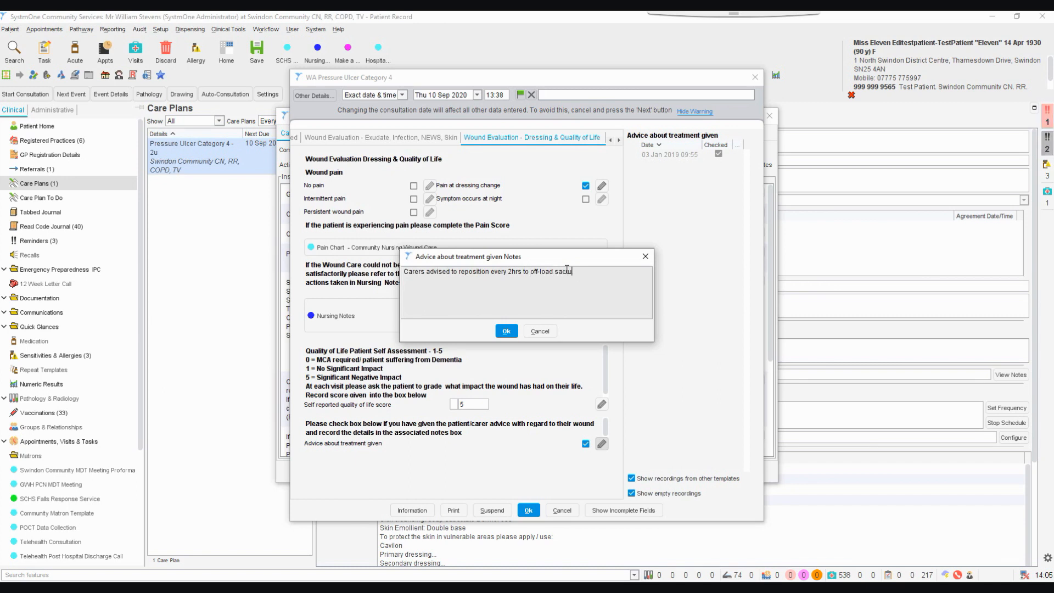
click(507, 332)
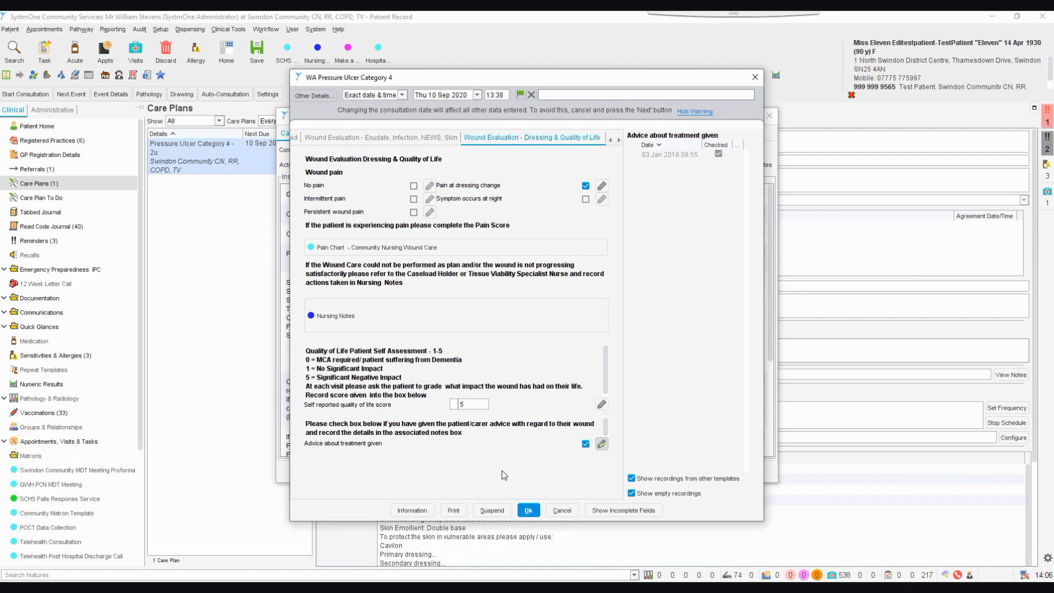
click(528, 511)
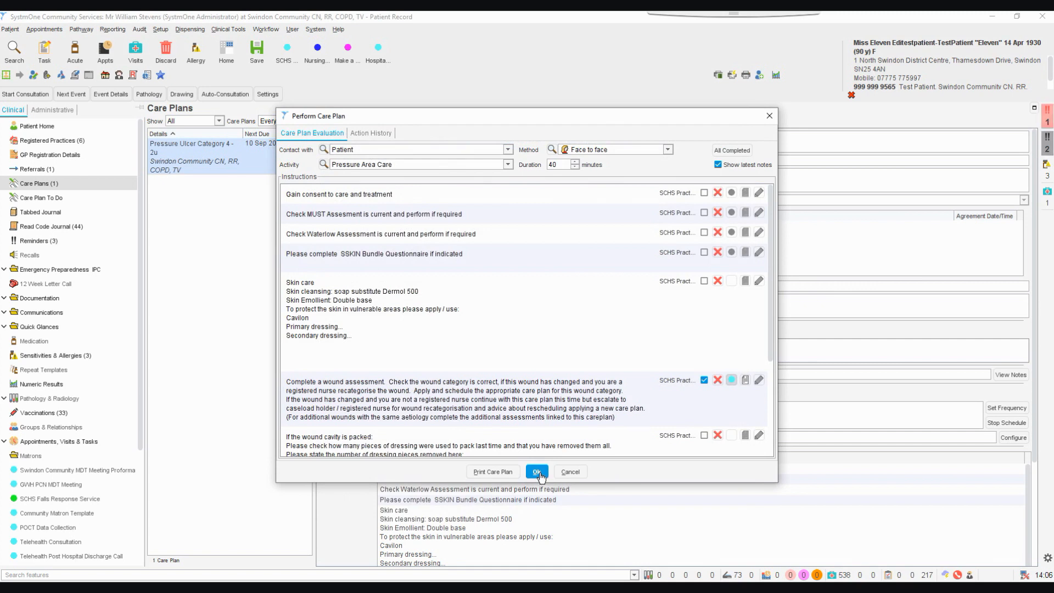